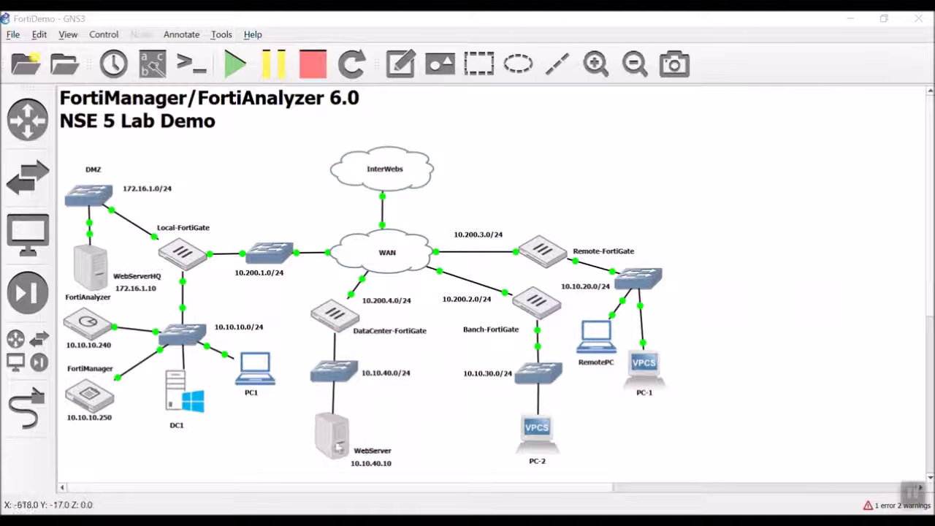
Check the WebServer node's actions in GNS3, then bring up PC1's FortiManager session
right_click(337, 441)
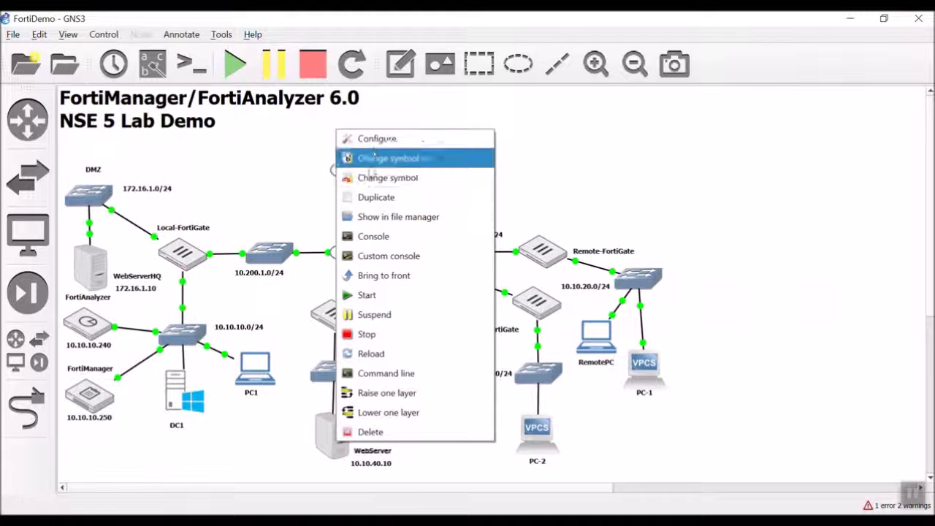
click(256, 471)
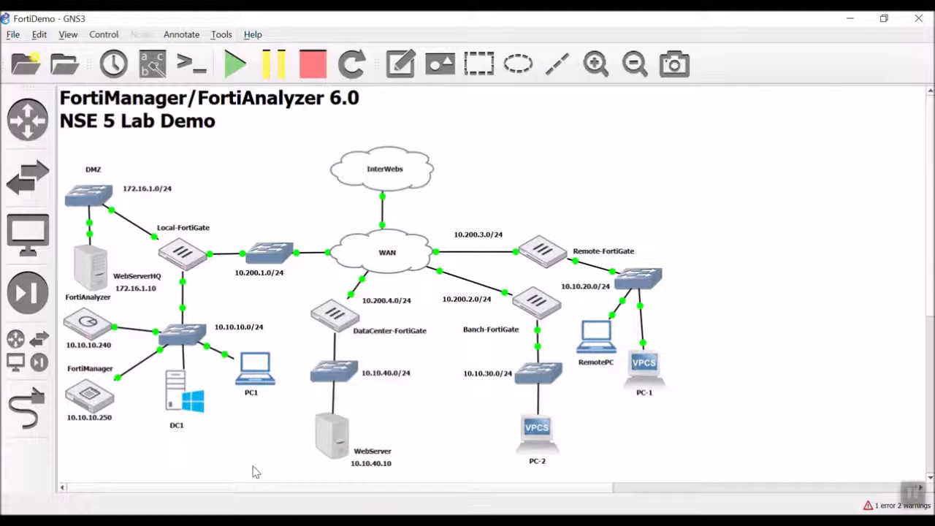
right_click(335, 437)
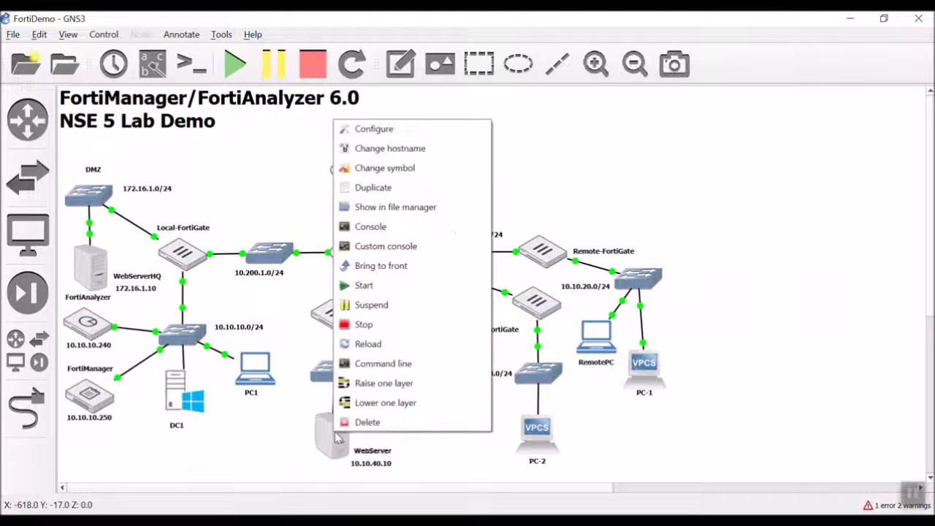
click(248, 169)
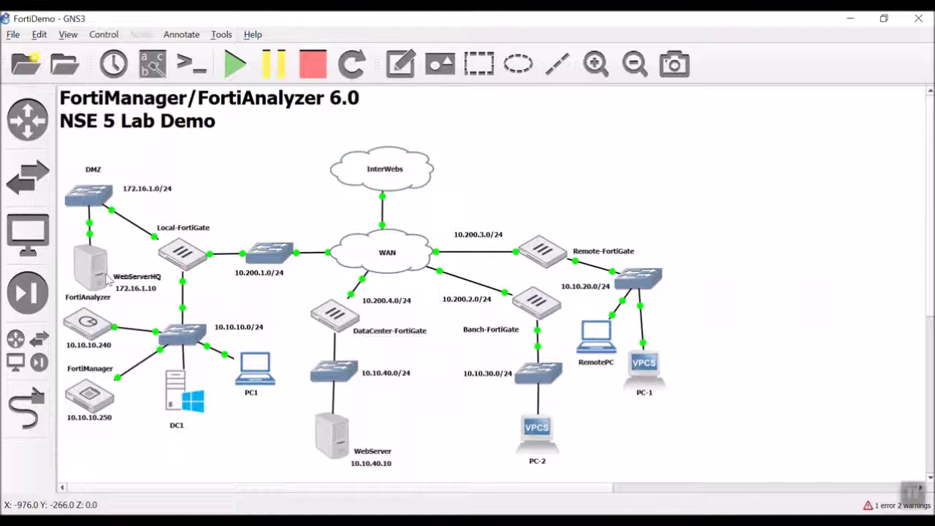
mouse_move(95, 273)
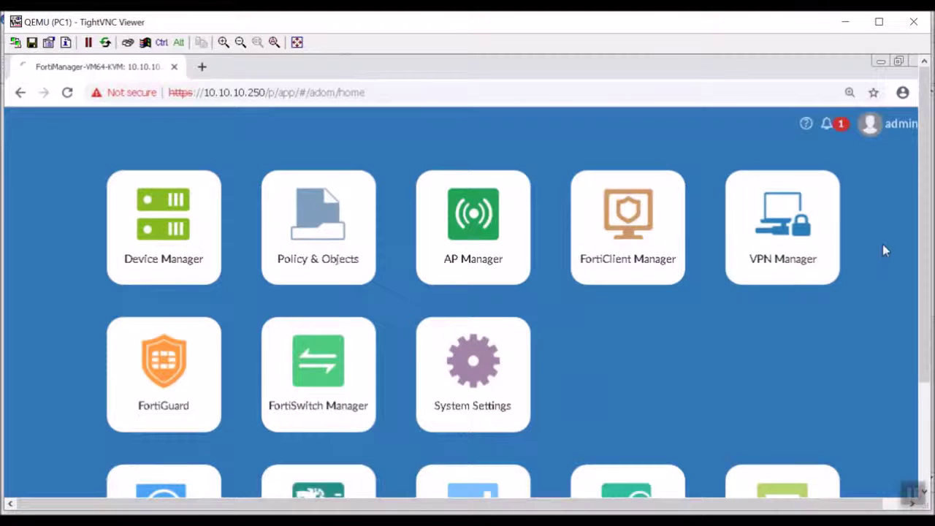
Sign back in to FortiManager with the admin credentials and enter Device Manager
mouse_move(924, 252)
mouse_down()
mouse_move(924, 321)
mouse_move(922, 266)
mouse_up()
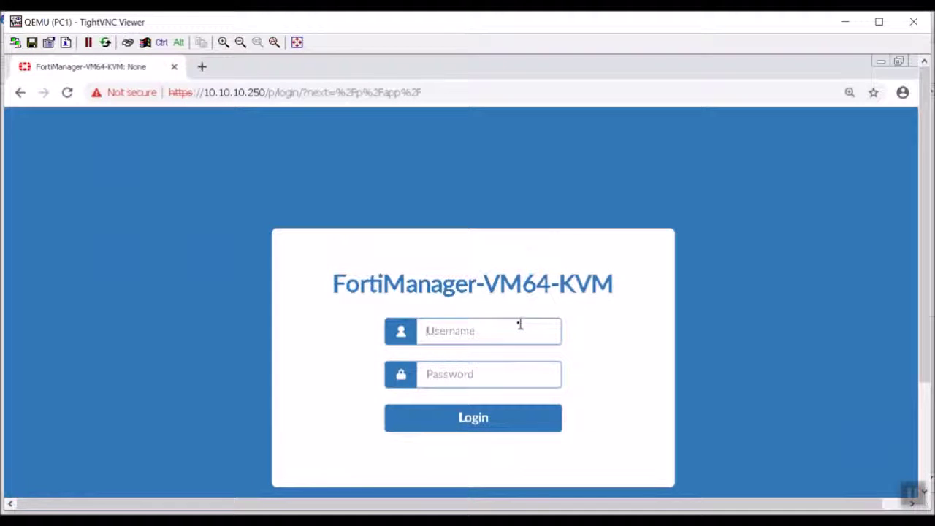
key(Return)
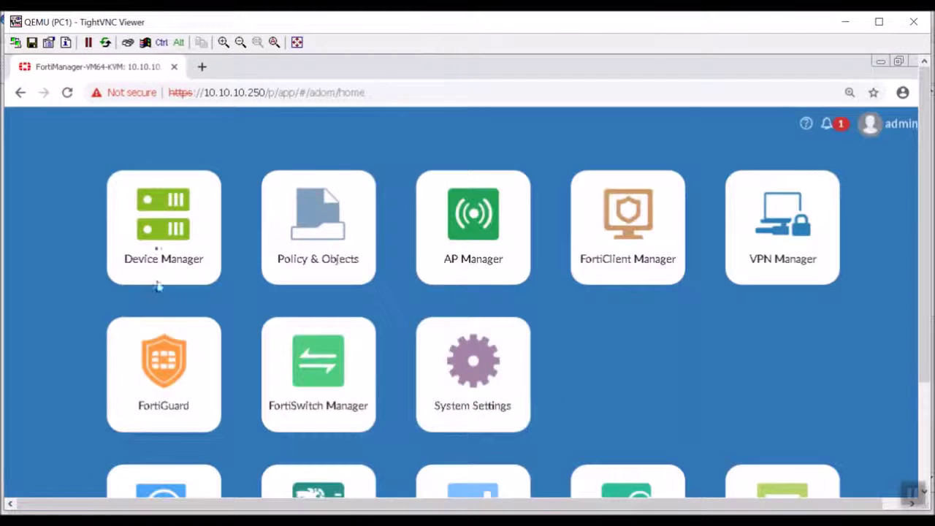
click(160, 248)
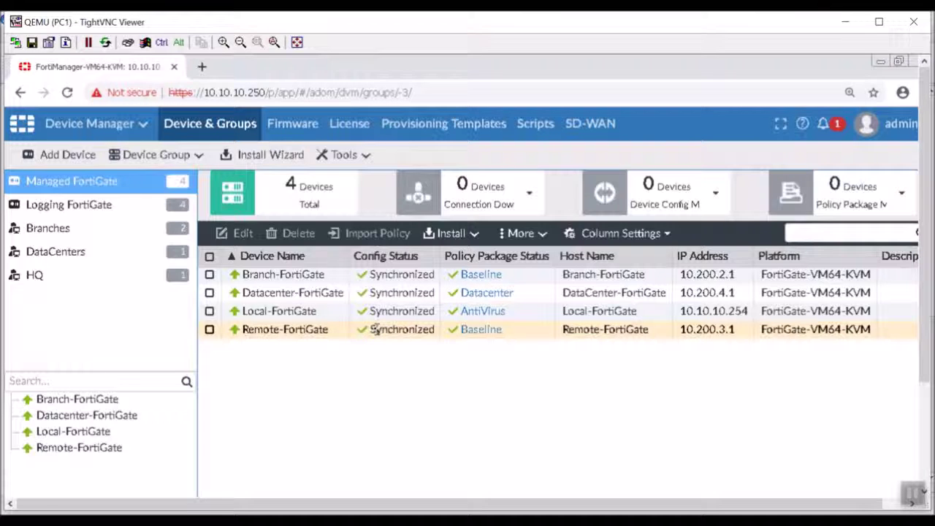
Show Local-FortiGate's System > Interface list in Device Manager
double_click(332, 322)
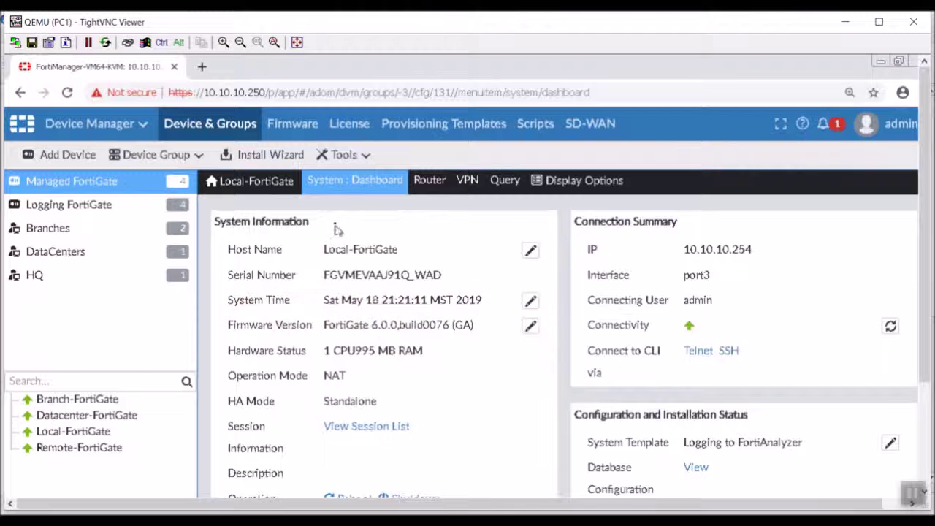
mouse_move(394, 189)
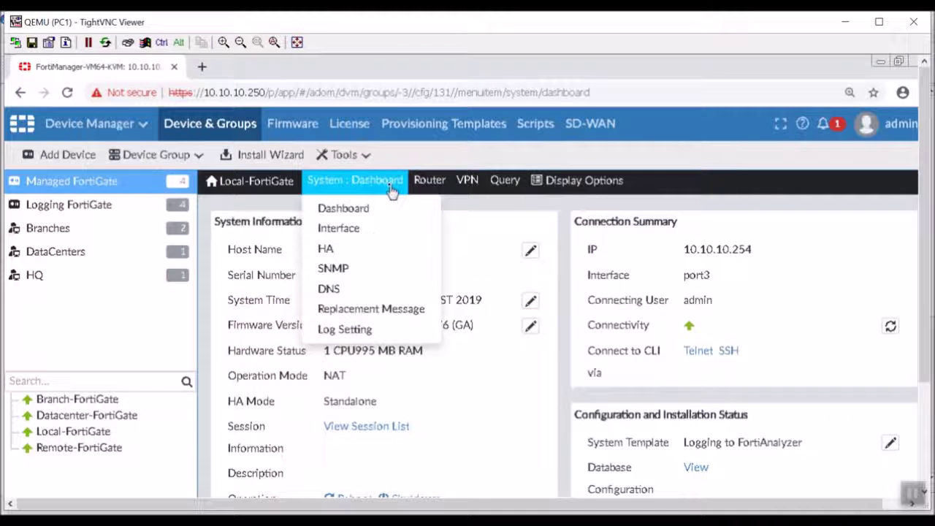
click(392, 232)
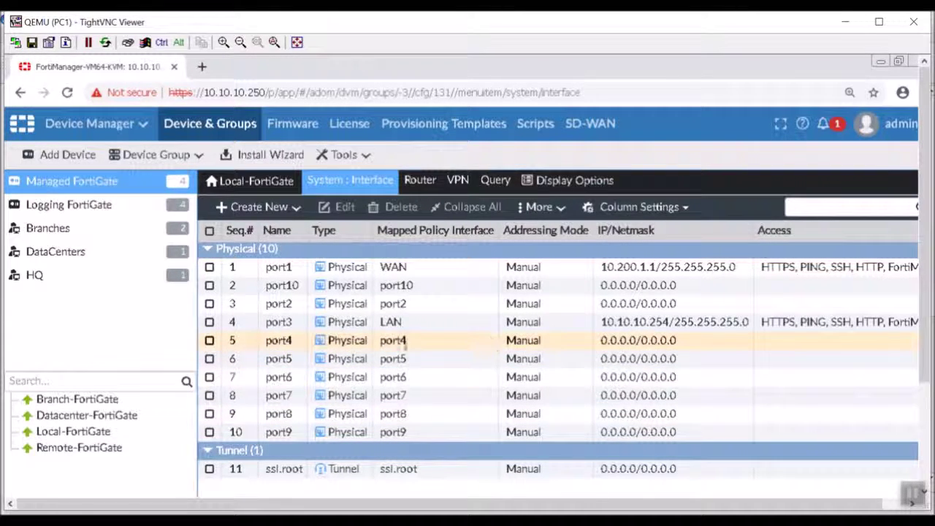
Check the GNS3 topology, then maximize the FortiManager remote session window
drag(518, 27, 789, 85)
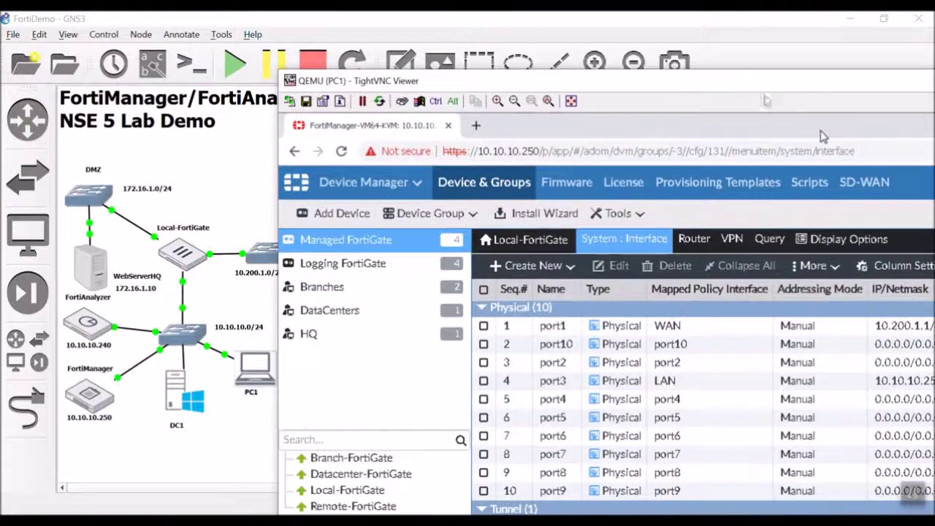
click(192, 254)
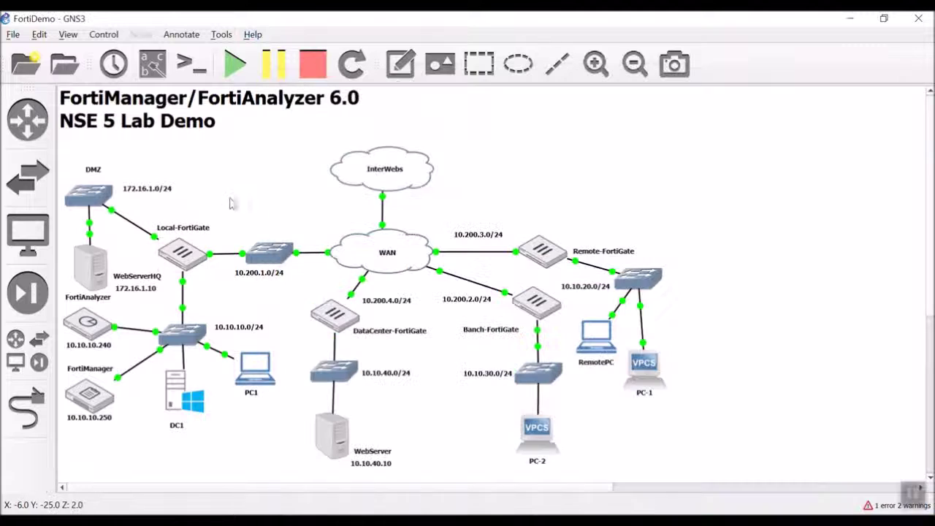
mouse_move(179, 267)
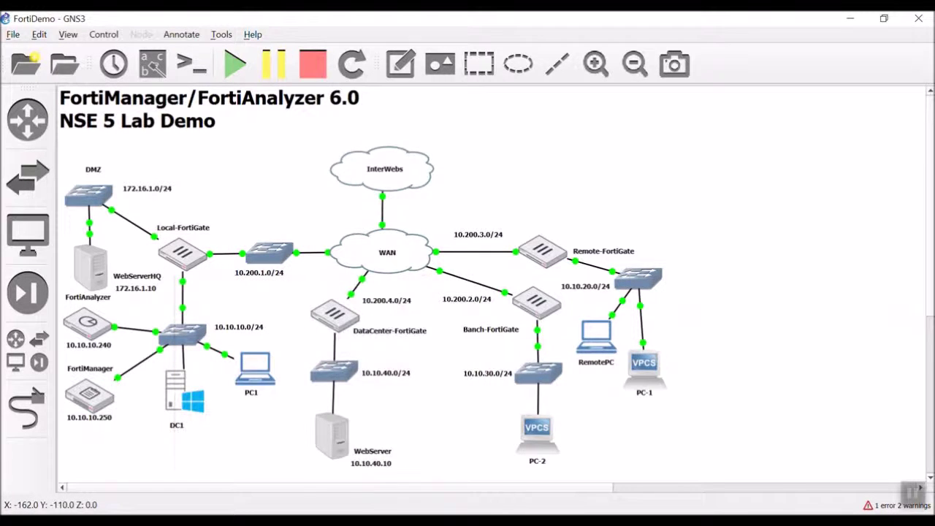
key(alt+Tab)
double_click(580, 80)
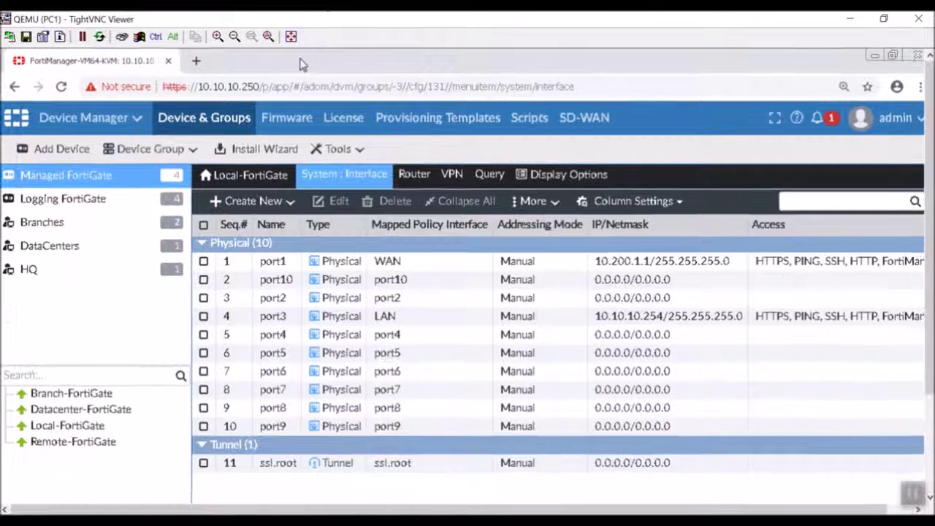
click(344, 174)
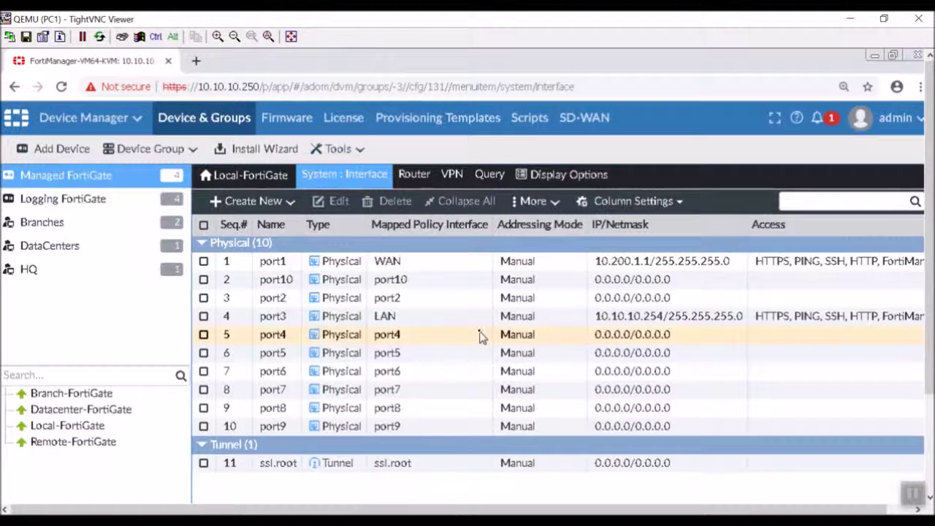
Edit port4, giving it alias DMZ and role DMZ
double_click(479, 335)
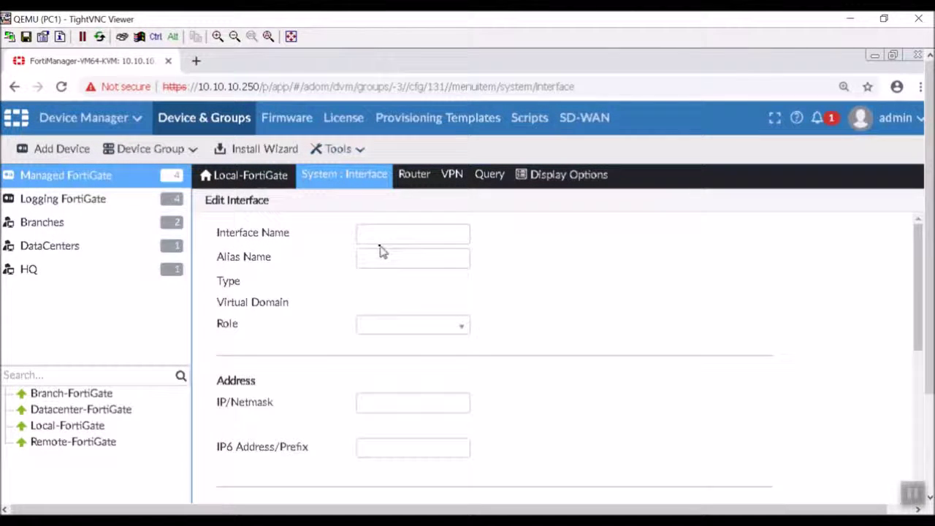
click(386, 260)
text(A)
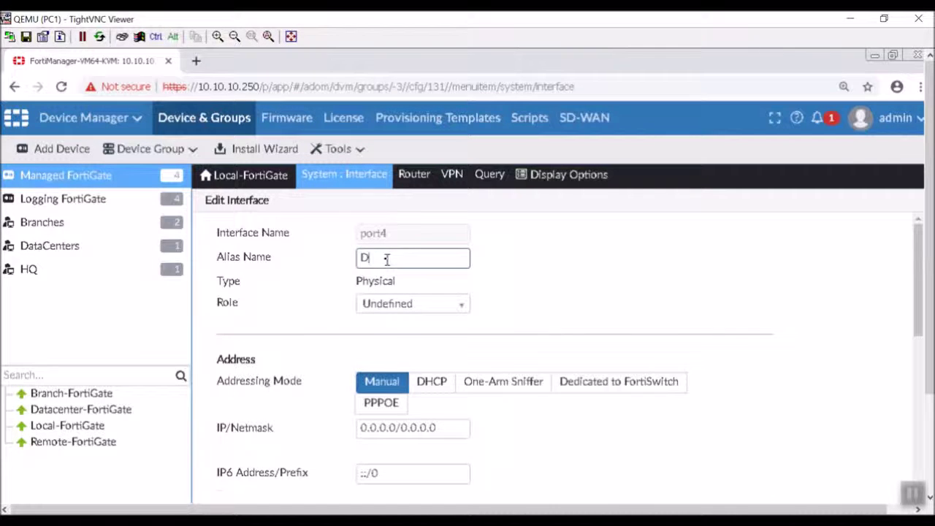
click(412, 304)
click(424, 369)
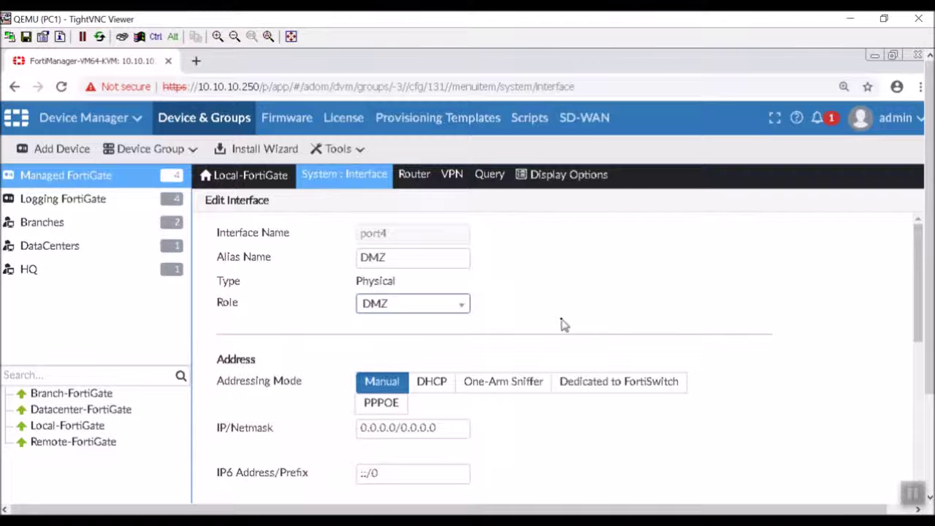
Give port4 IP/Netmask 172.16.1.254/24 and allow PING administrative access
scroll(562, 324, down, 1)
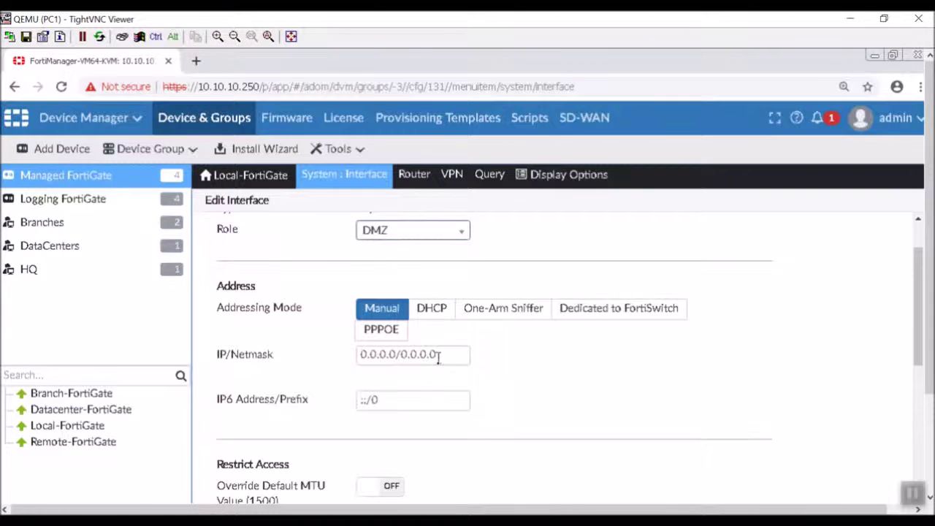
drag(447, 354, 189, 350)
text(1)
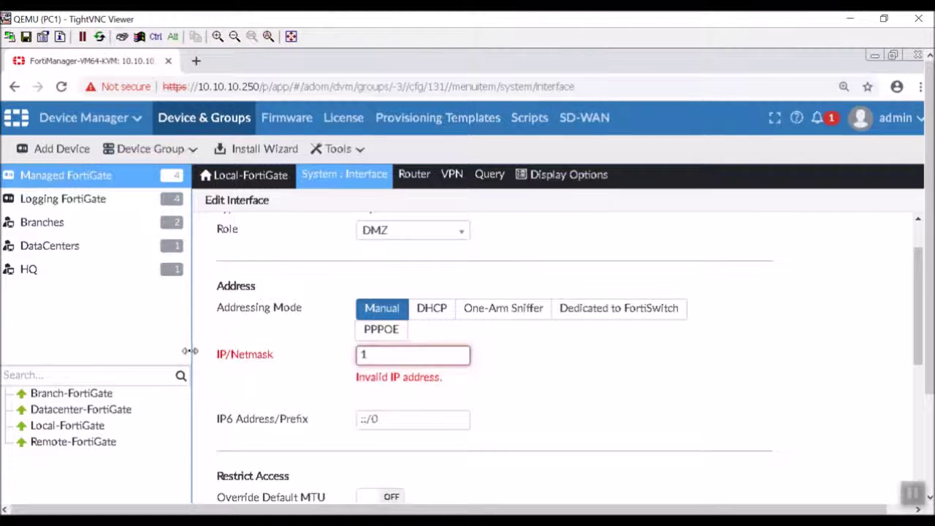
text(02.16.1.254/24)
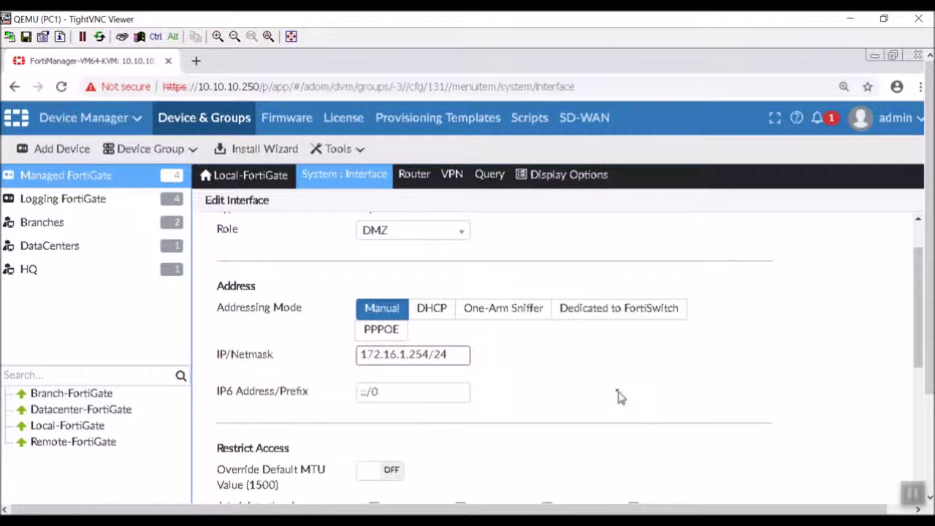
scroll(619, 395, down, 1)
scroll(518, 350, down, 1)
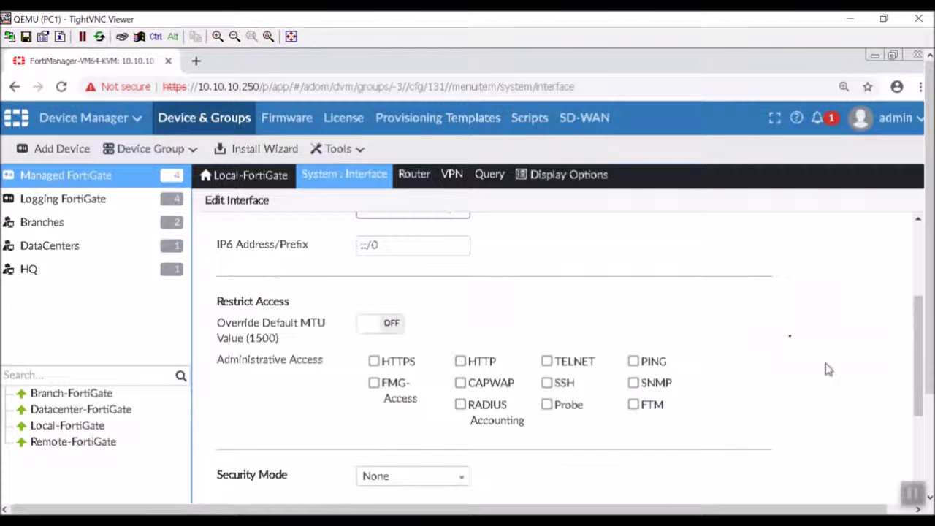
mouse_move(490, 174)
click(632, 361)
scroll(673, 300, down, 1)
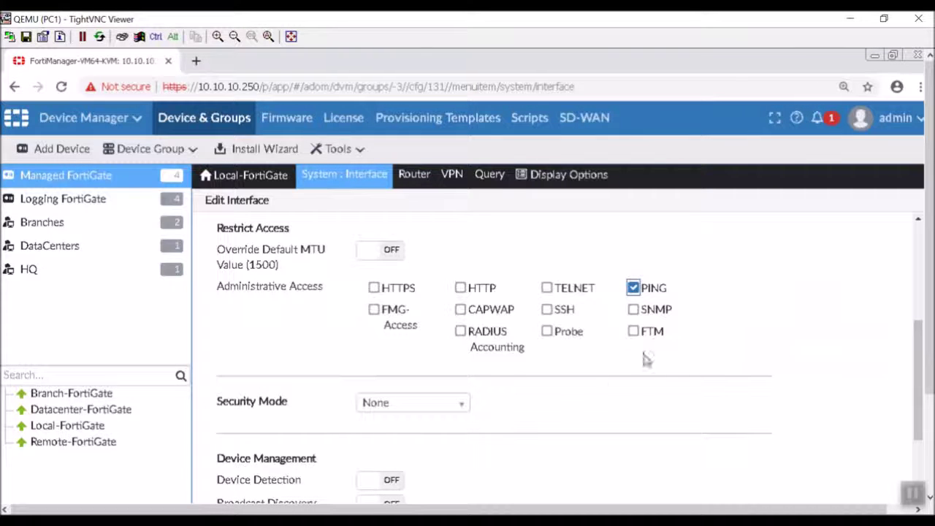
scroll(612, 381, down, 5)
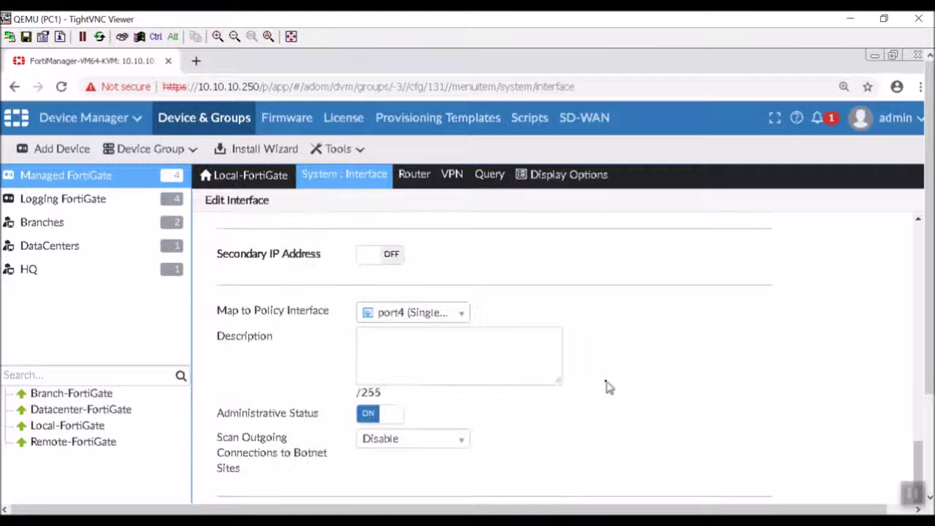
scroll(608, 385, down, 2)
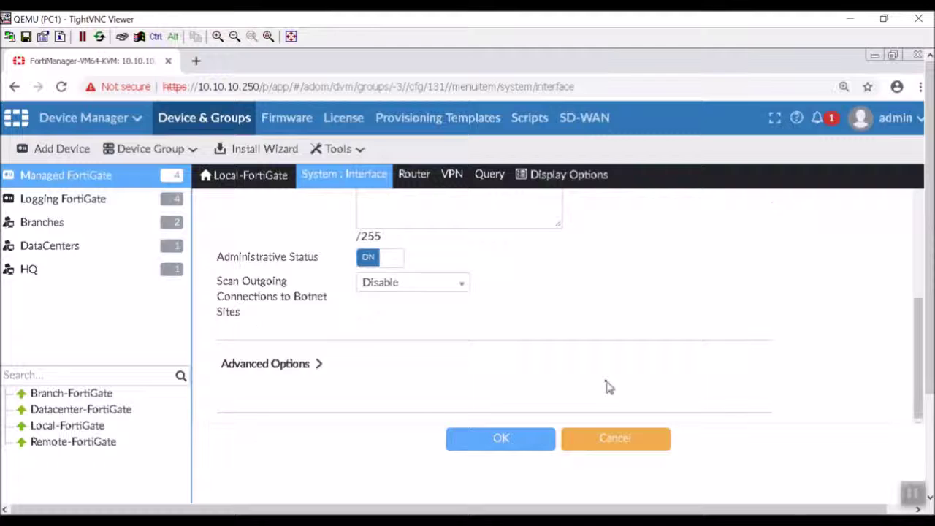
scroll(676, 317, up, 2)
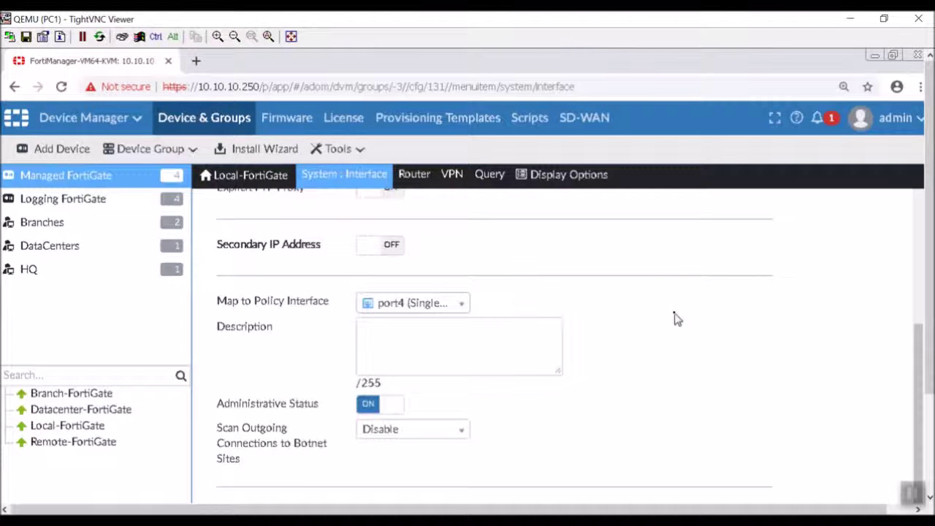
scroll(699, 328, up, 4)
scroll(699, 327, down, 4)
scroll(803, 411, up, 2)
scroll(803, 410, down, 1)
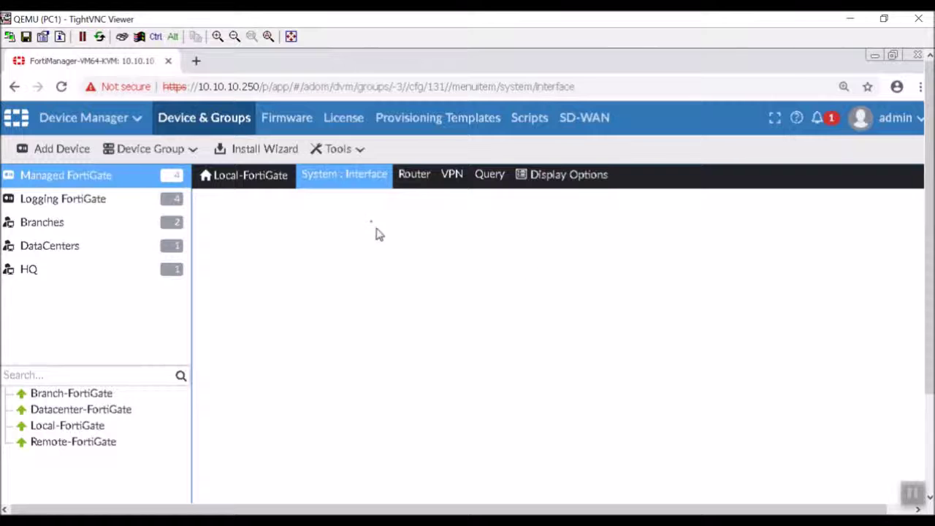
Reopen port4 from the interface list and set alias DMZ and role DMZ
click(347, 182)
click(345, 225)
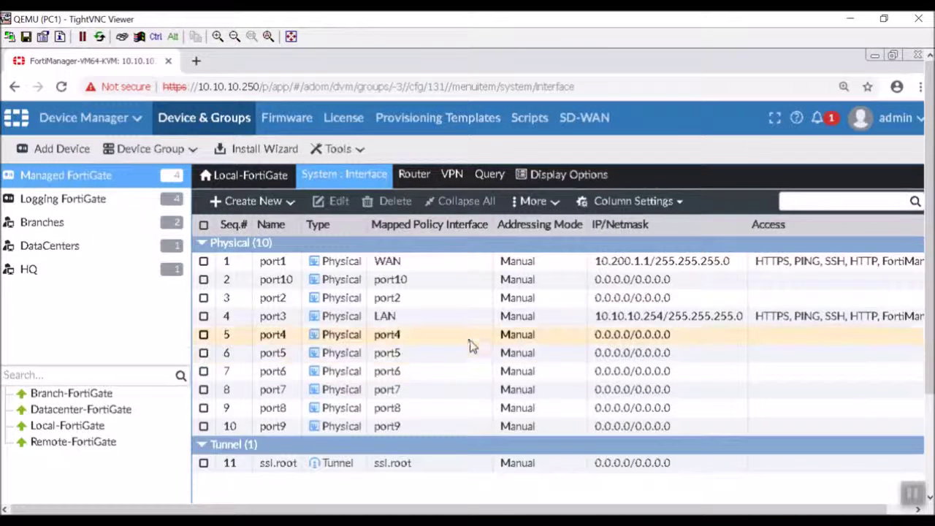
double_click(472, 335)
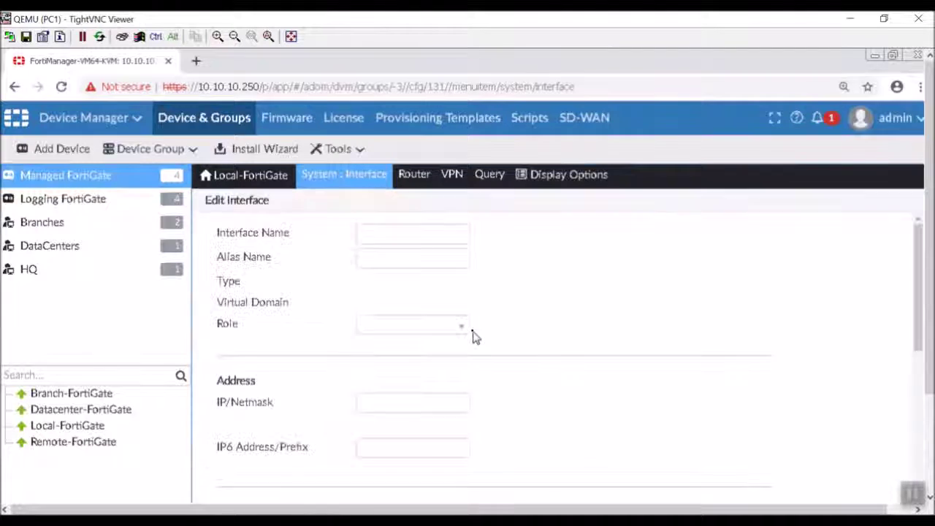
click(441, 264)
text(Di)
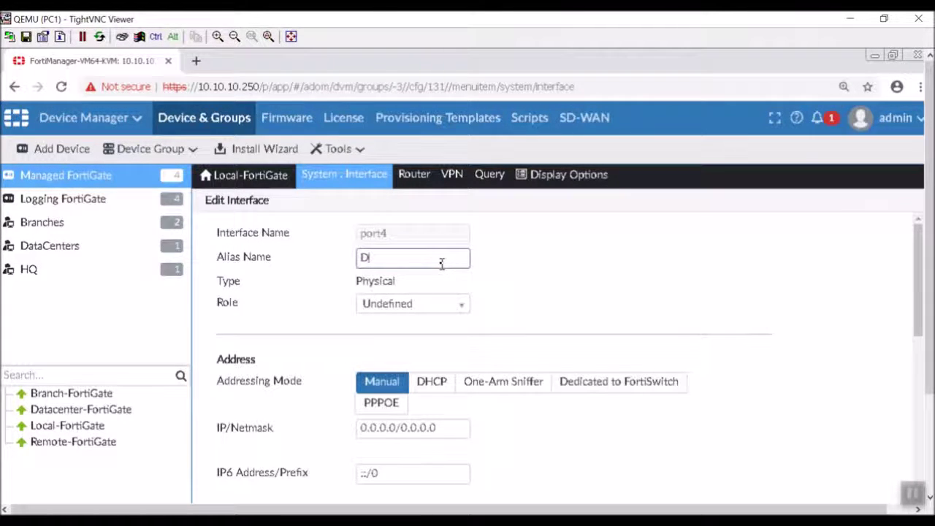
text(Z)
key(Tab)
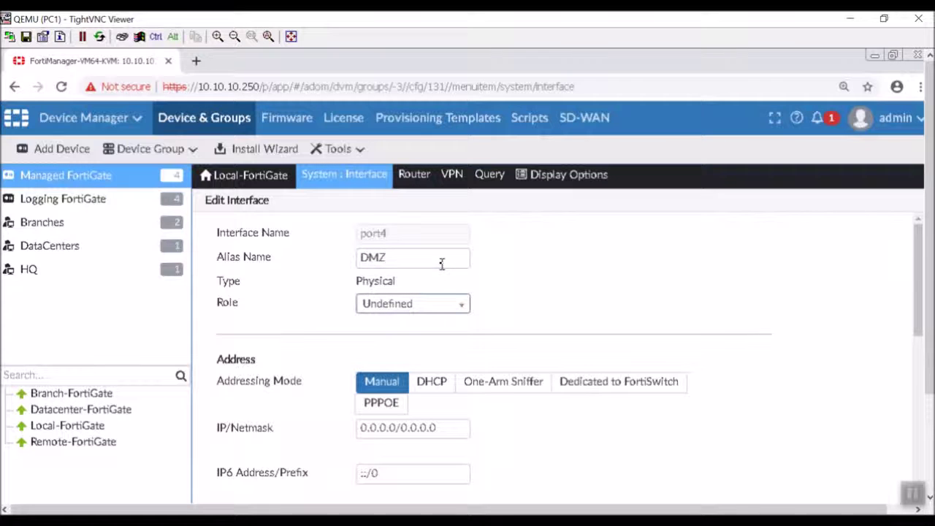
key(Down)
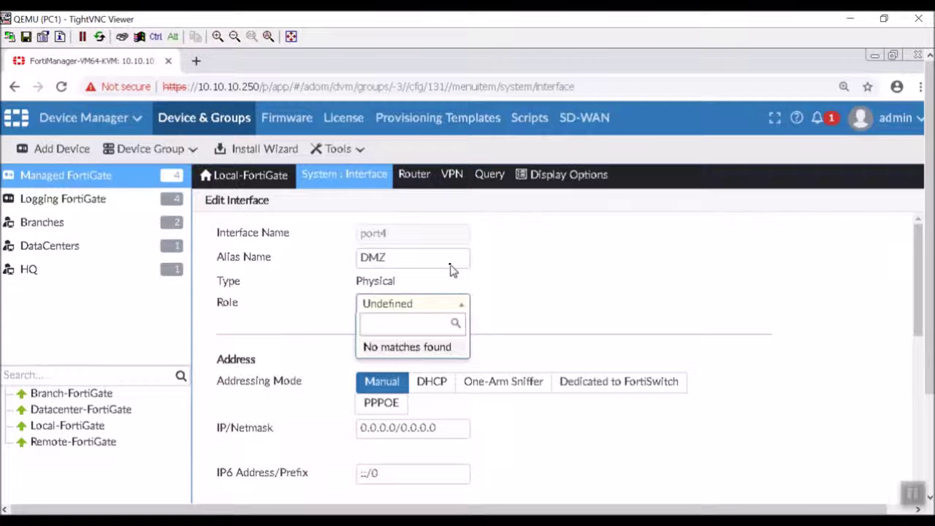
click(402, 395)
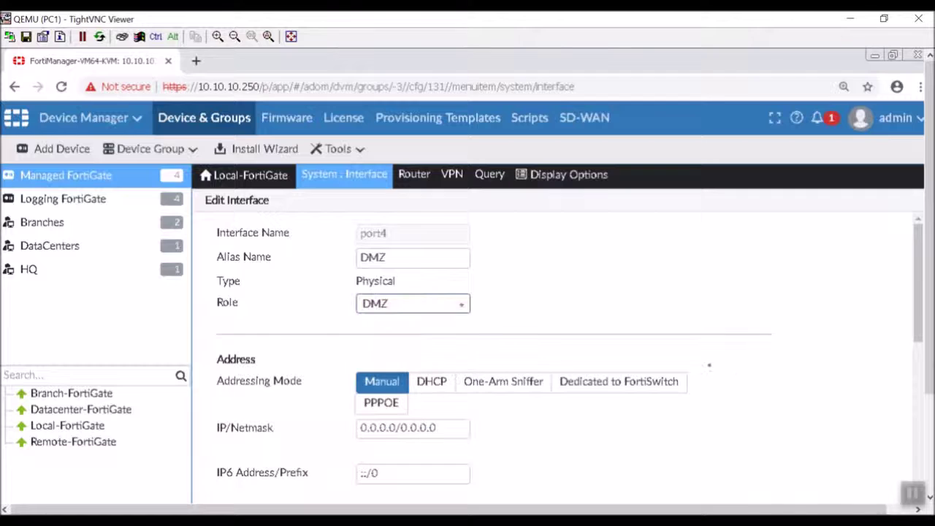
Set port4's IP/Netmask to 172.16.1.254/24 and allow PING
scroll(699, 438, down, 1)
drag(440, 354, 261, 341)
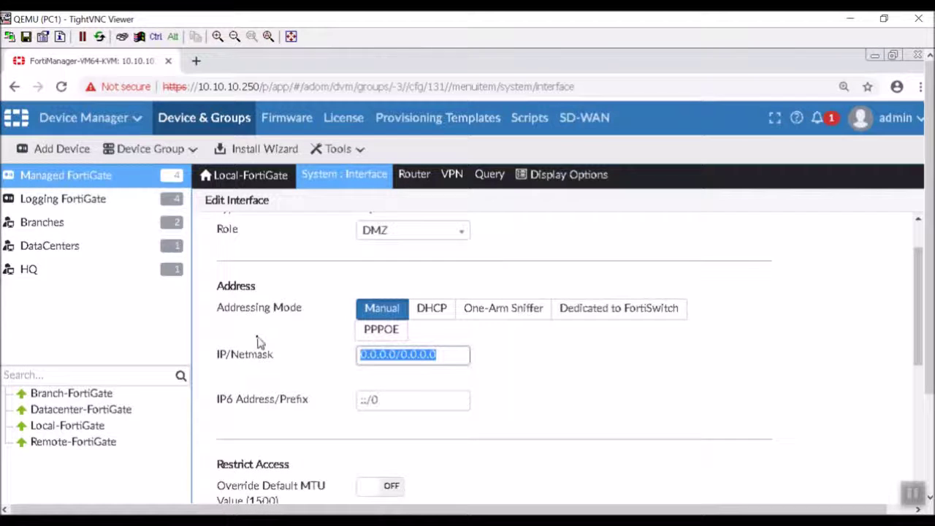
text(172)
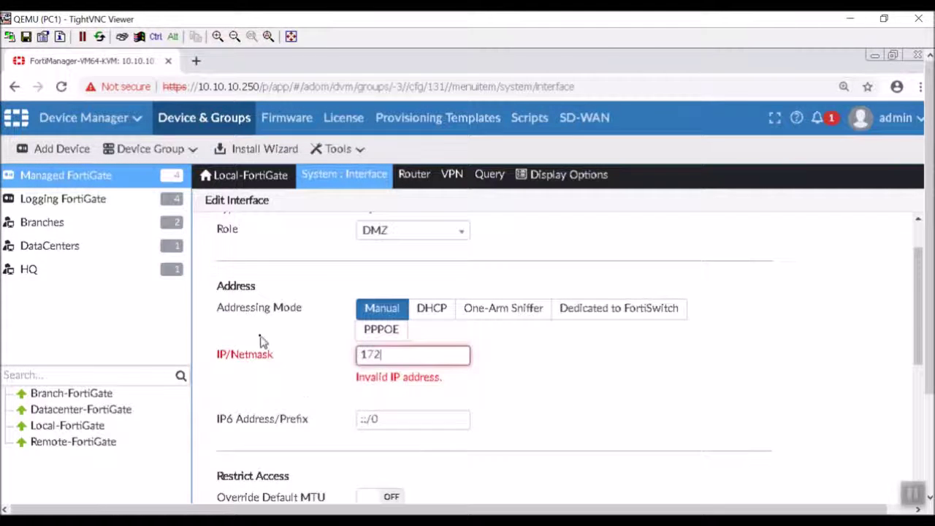
text(.16.1.254/24)
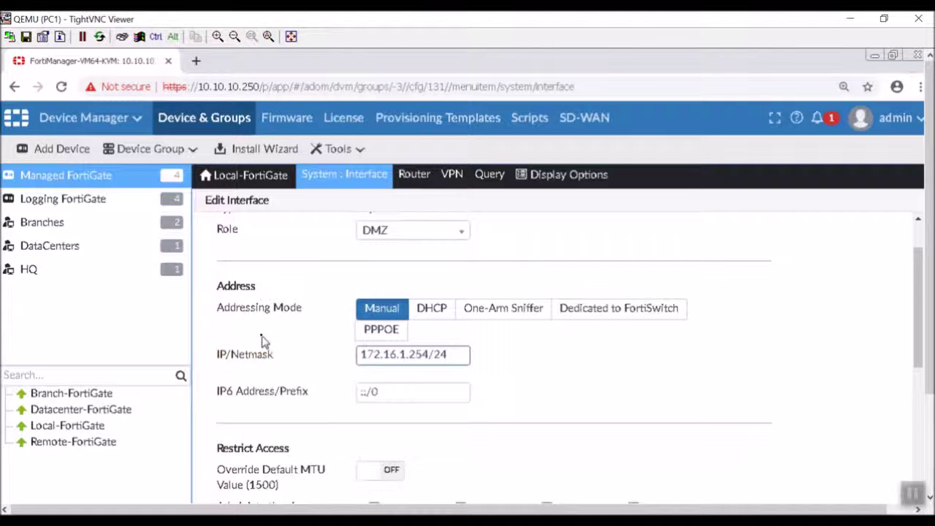
scroll(463, 432, down, 2)
click(634, 363)
scroll(709, 392, down, 5)
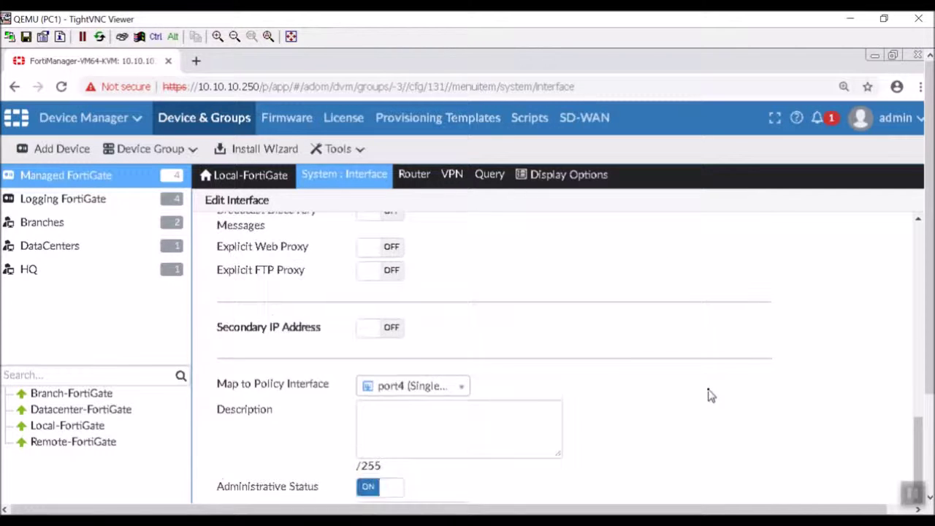
scroll(709, 395, down, 1)
scroll(709, 394, down, 1)
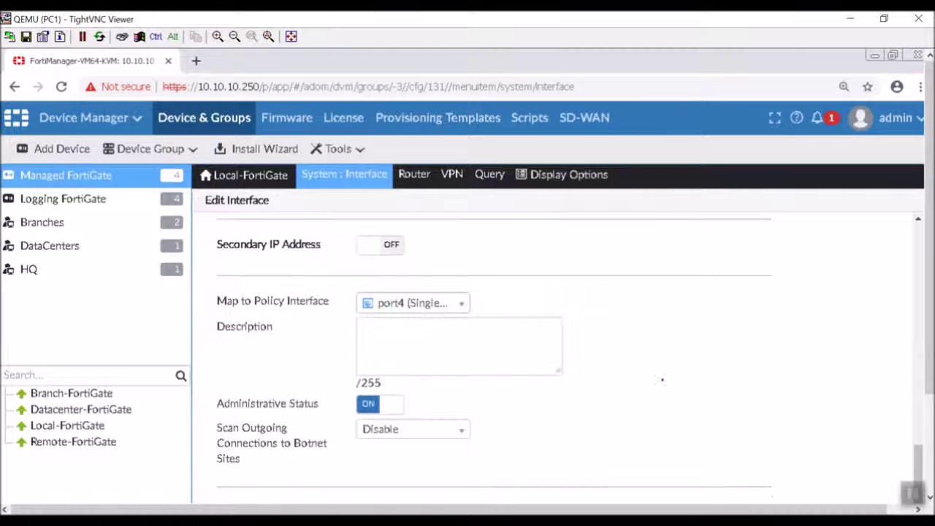
Map port4 to the DMZ policy interface and save the interface changes
click(458, 306)
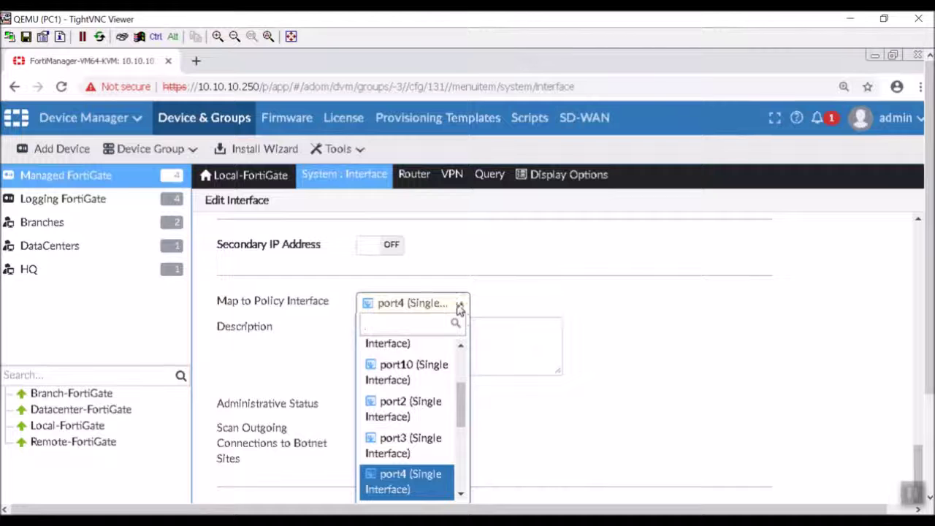
scroll(461, 402, down, 3)
scroll(446, 348, up, 5)
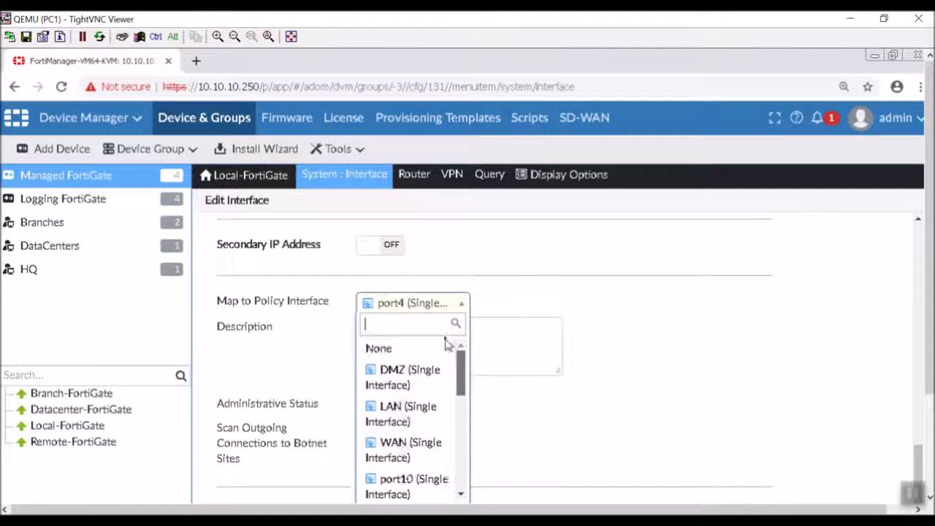
click(434, 383)
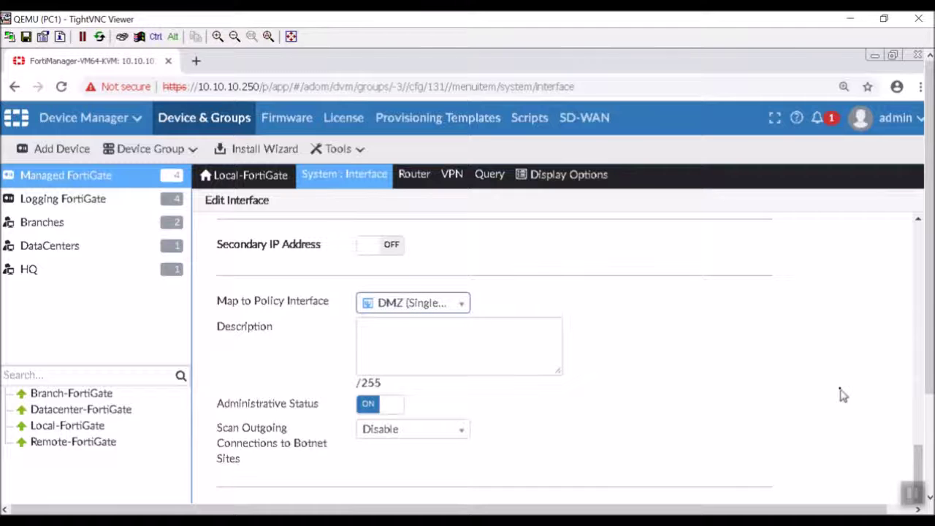
drag(927, 387, 927, 489)
click(501, 453)
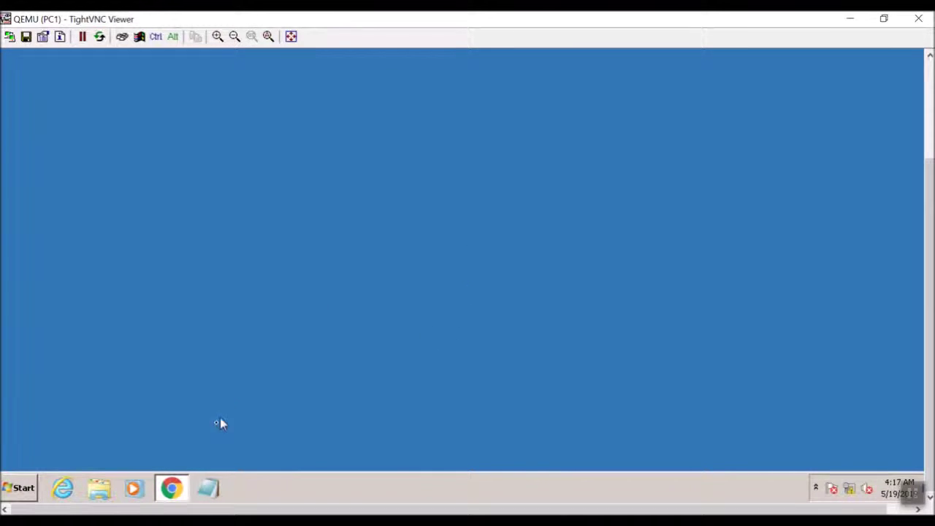
click(172, 487)
Confirm in the interface list that port4 now shows DMZ, 172.16.1.254 and PING
click(173, 486)
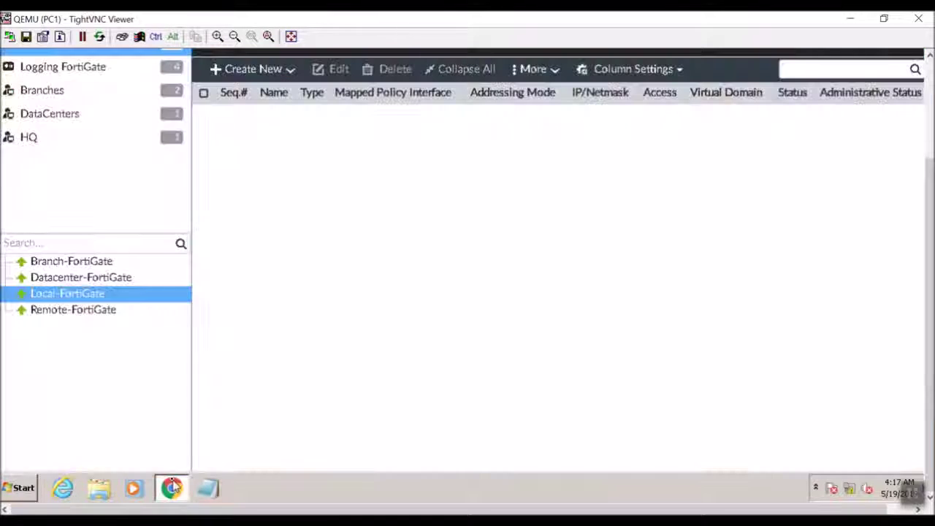
click(772, 237)
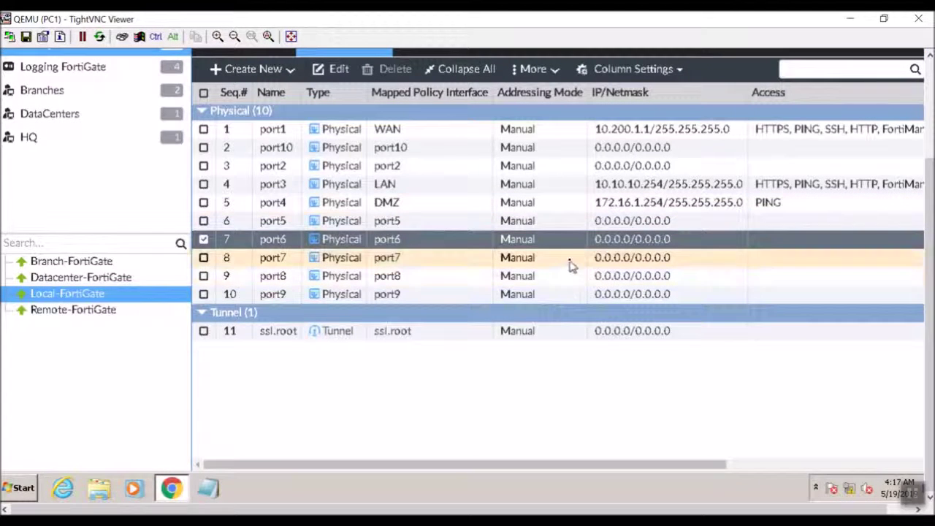
click(428, 204)
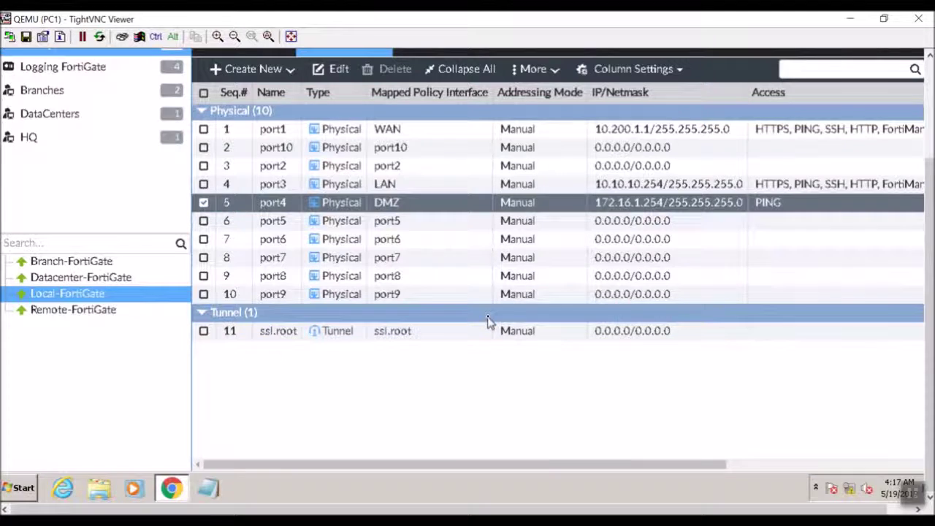
scroll(909, 149, up, 3)
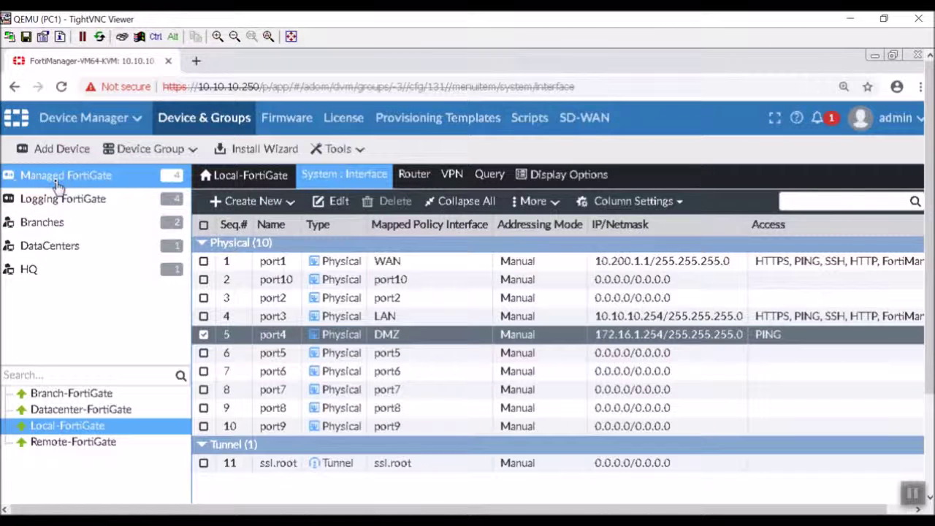
click(101, 119)
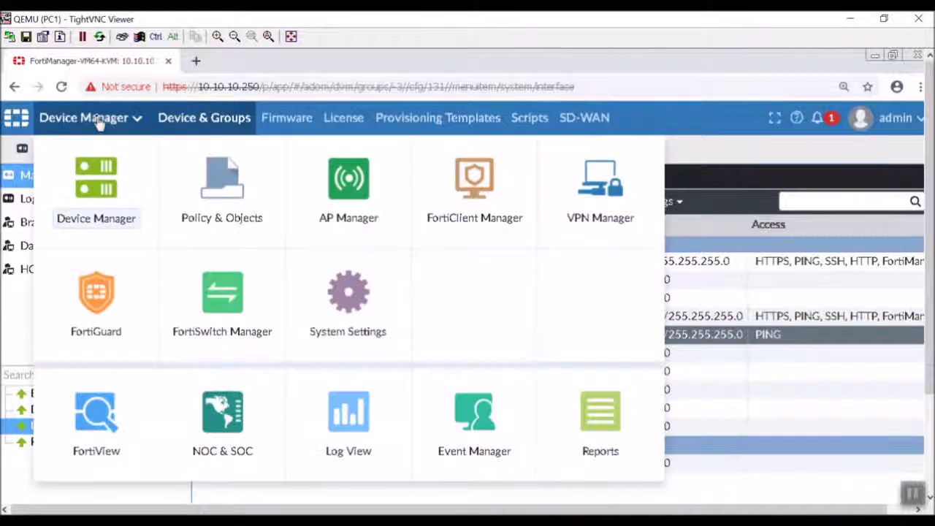
Show the Virtual IPs under Policy & Objects' Object Configurations > Firewall Objects
click(184, 189)
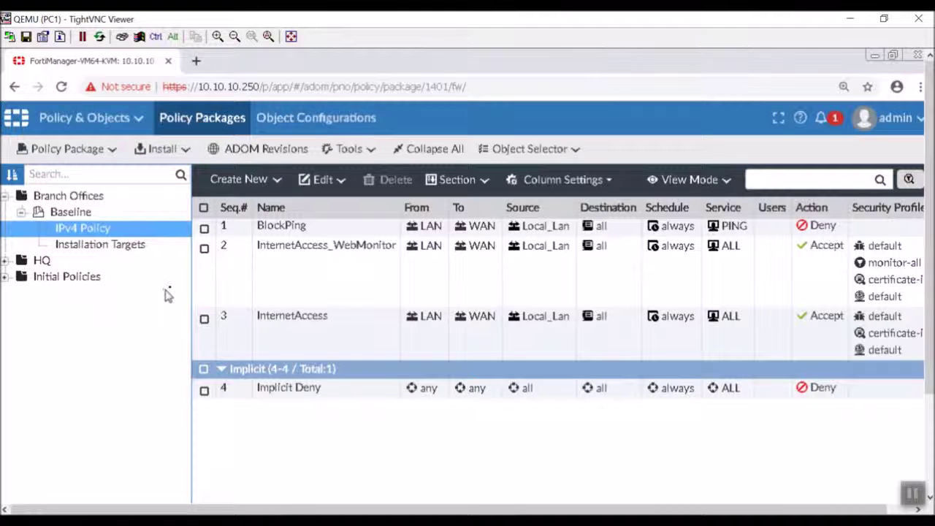
click(319, 118)
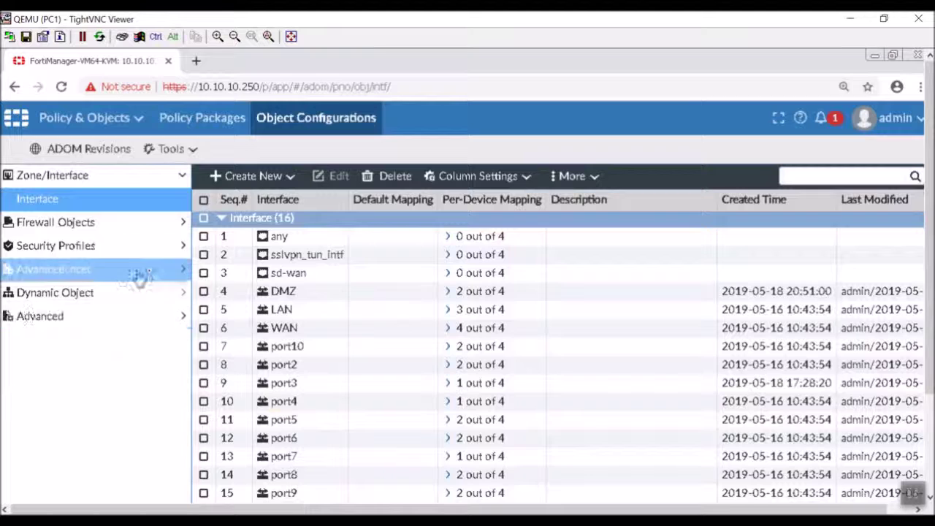
click(99, 226)
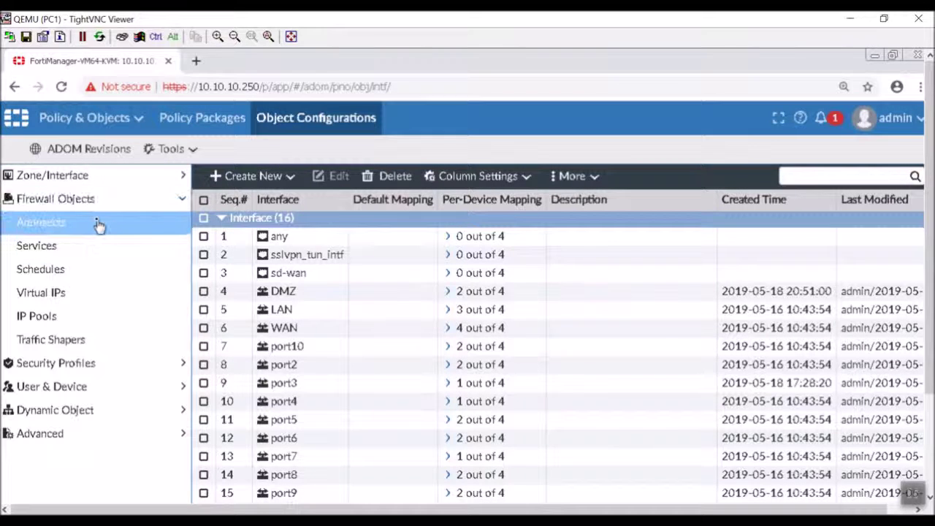
click(115, 300)
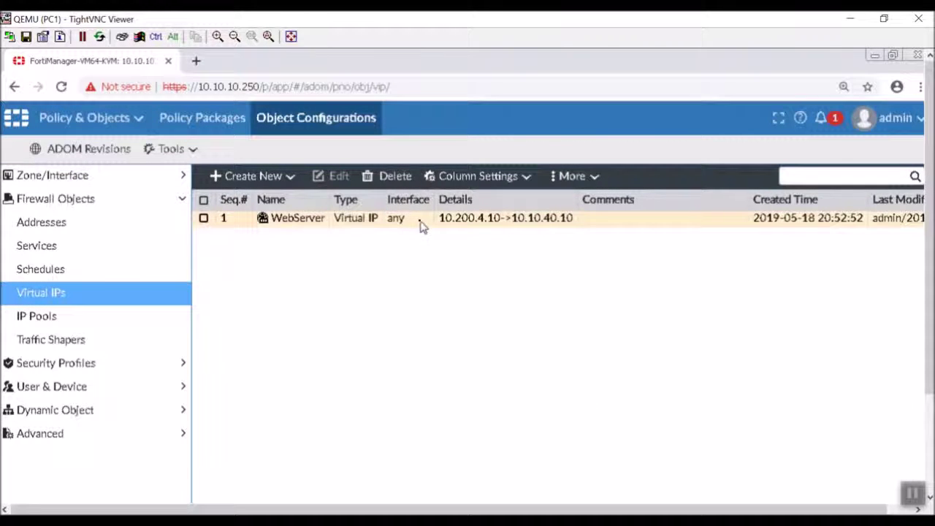
Enable per-device mapping on the WebServer virtual IP and add a Local-FortiGate mapping
double_click(419, 226)
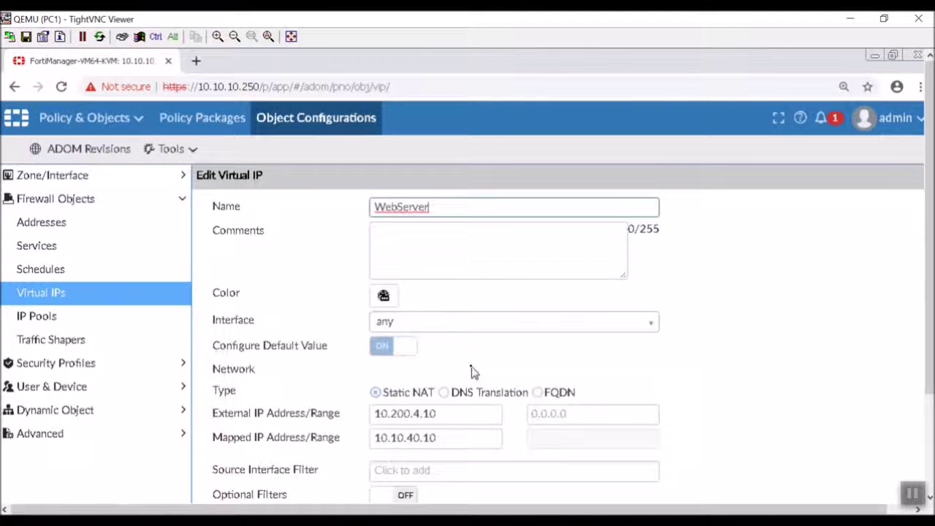
scroll(778, 390, down, 2)
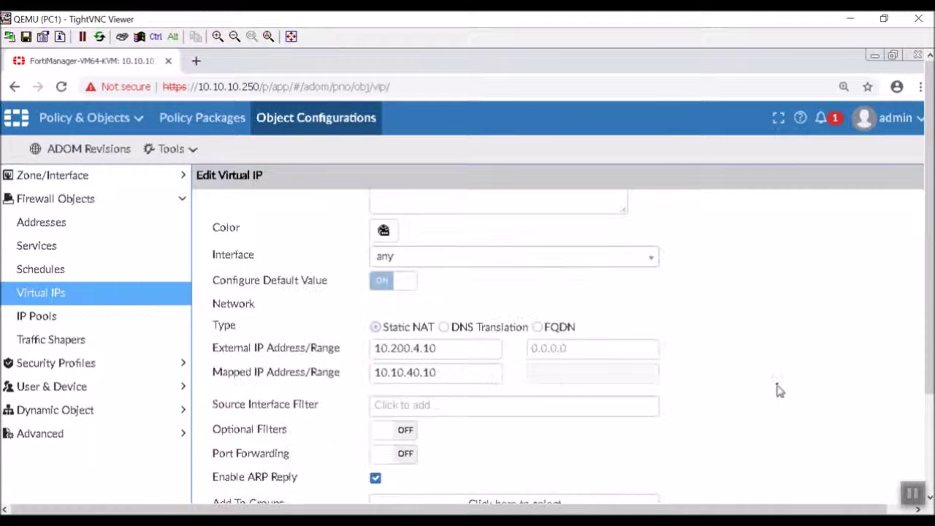
click(928, 425)
click(385, 414)
scroll(593, 410, down, 2)
click(251, 340)
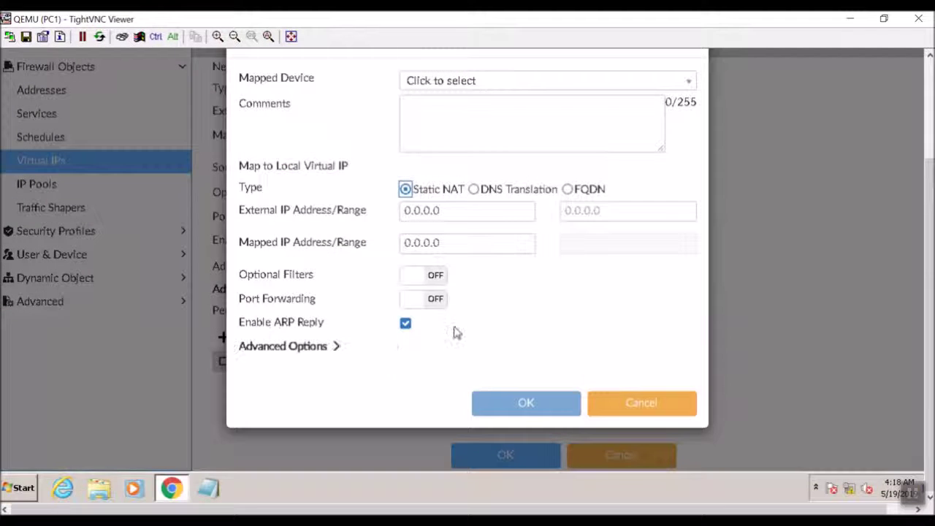
click(563, 86)
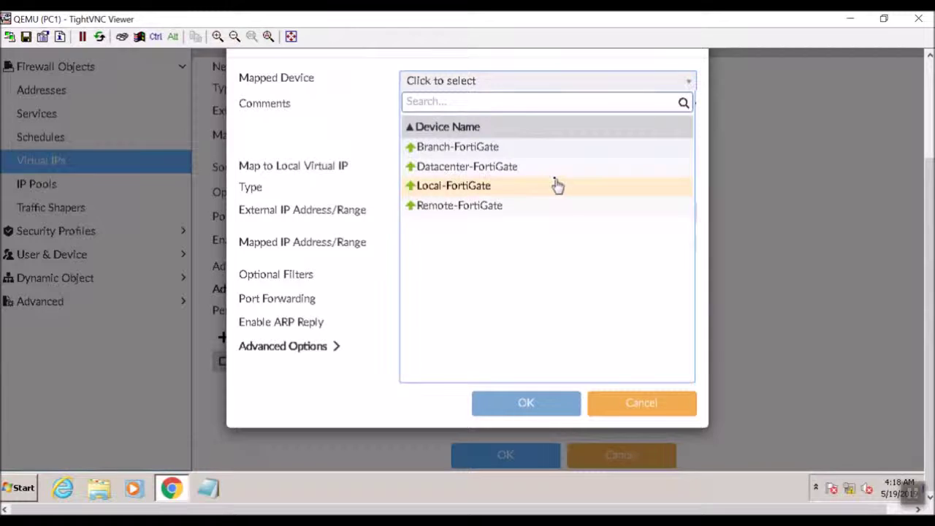
click(558, 185)
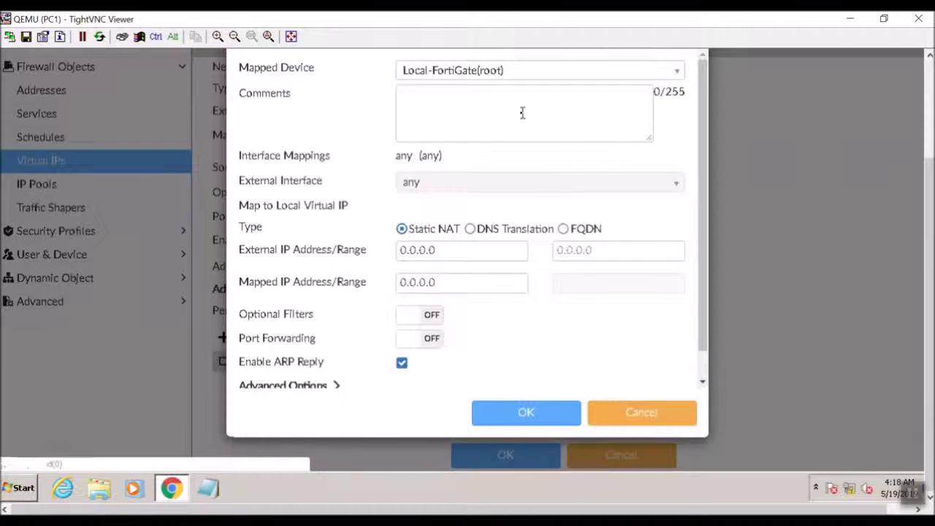
Map external IP 10.200.1.10 to 172.16.1.10, then save the WebServer virtual IP
double_click(444, 249)
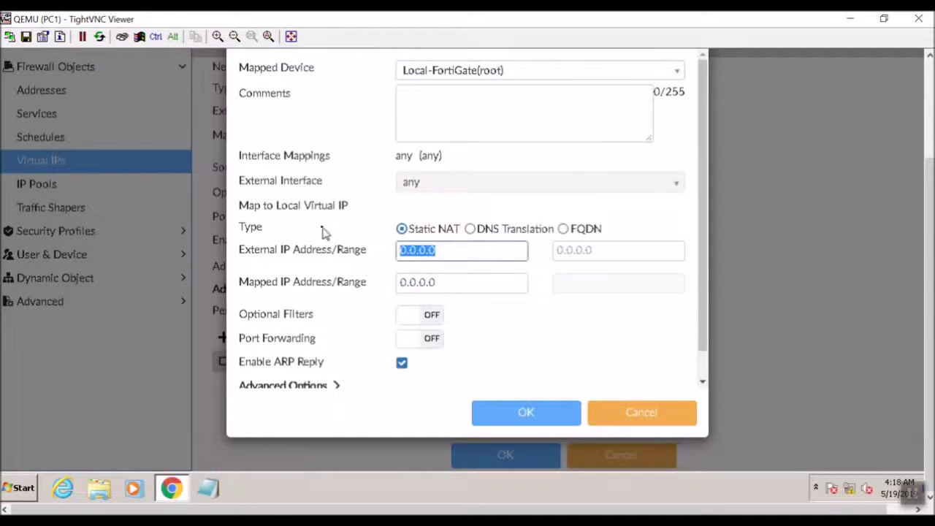
text(10.)
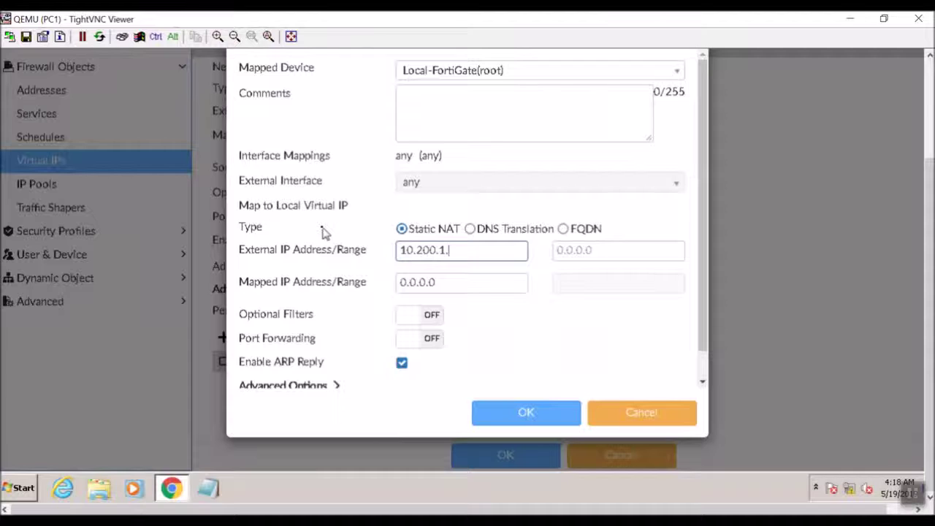
text(200.1.10)
key(Tab)
key(Tab)
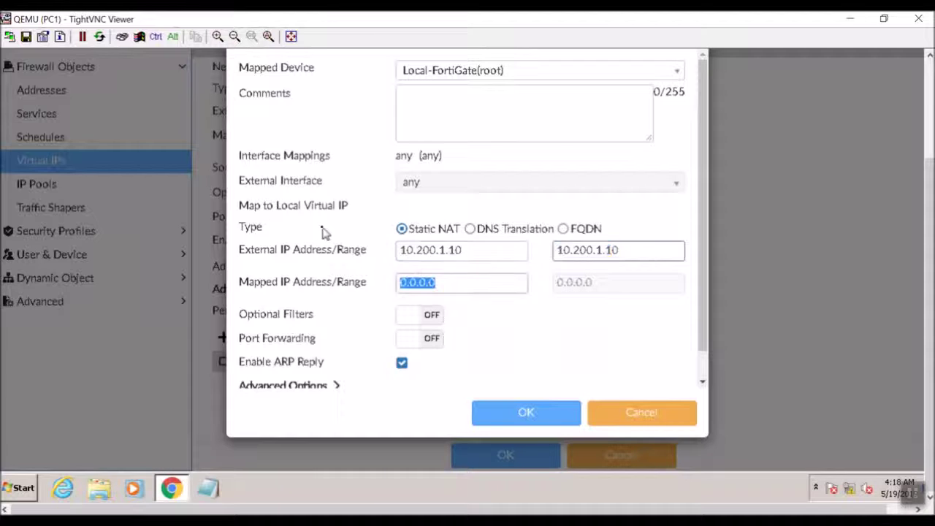
text(10)
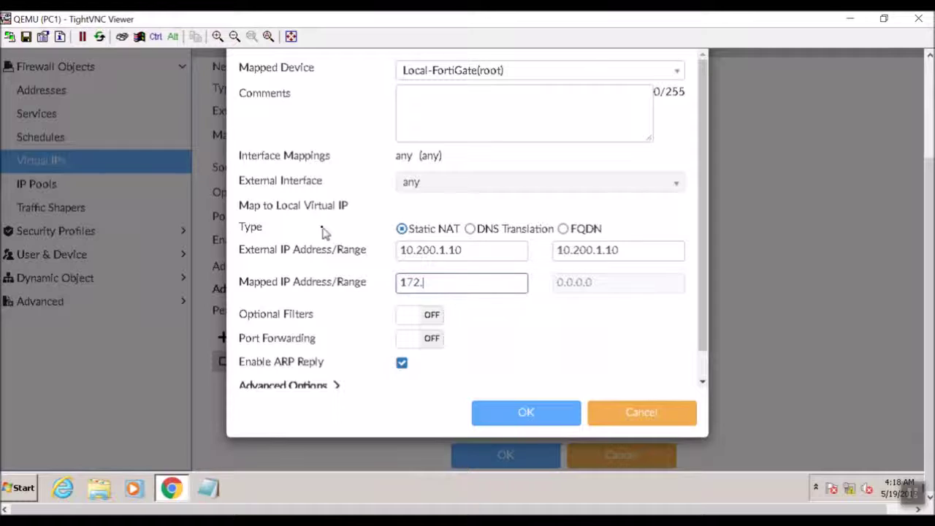
text(2.16.1.10)
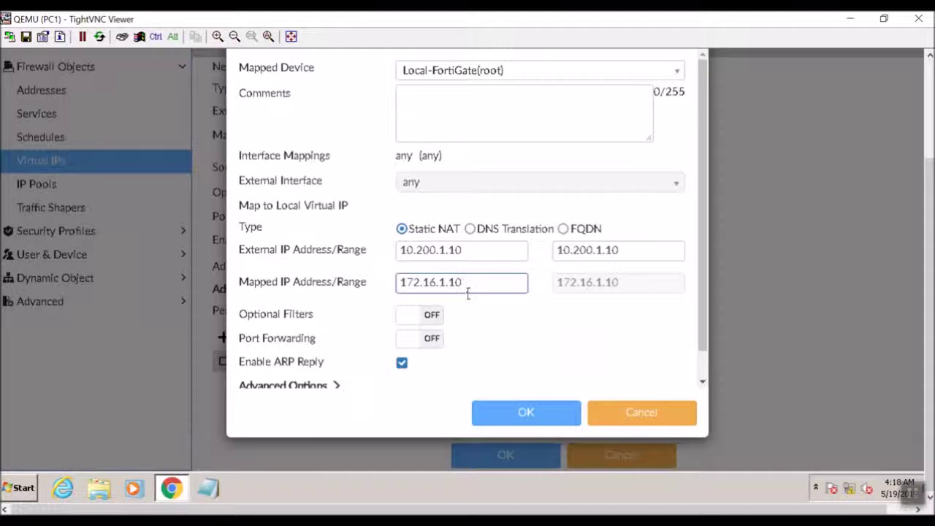
click(483, 426)
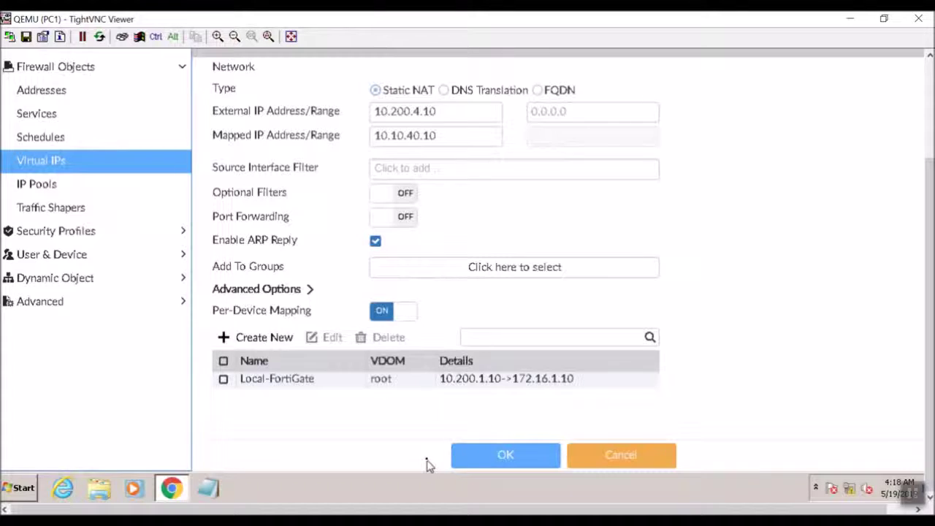
click(503, 457)
click(491, 459)
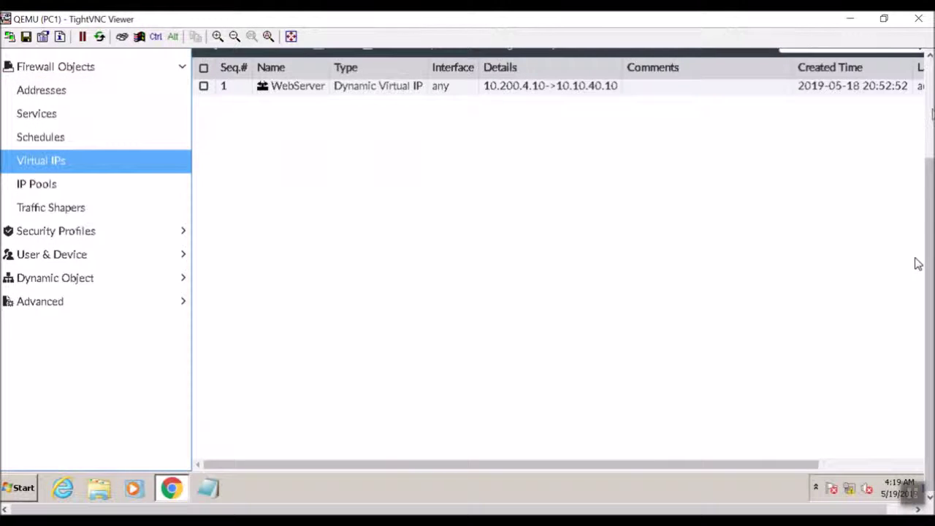
Open HQ > AntiVirus IPv4 Policy in Policy Packages and create a new policy
scroll(918, 263, up, 3)
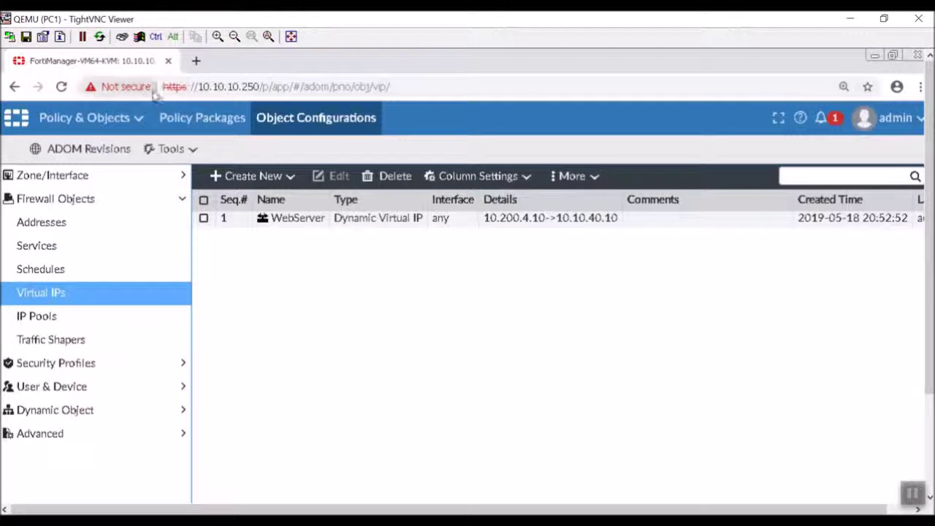
click(197, 121)
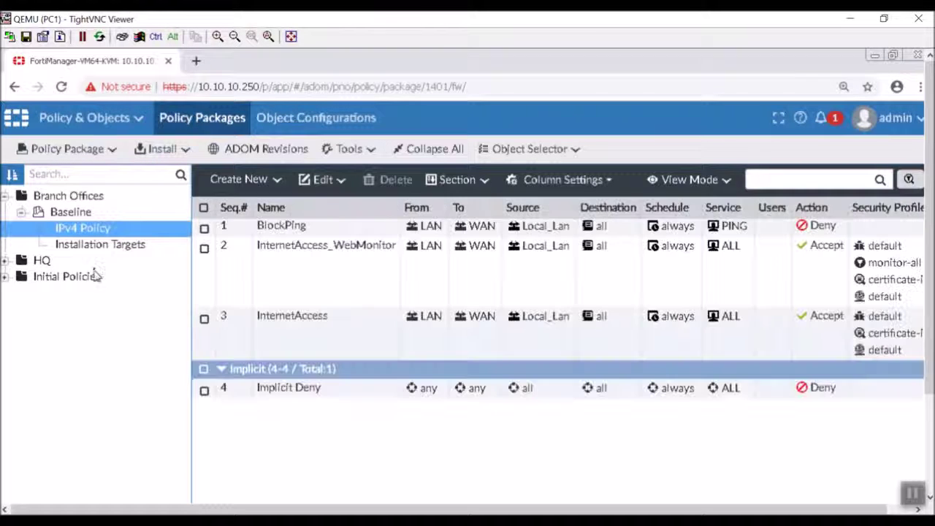
click(6, 261)
click(58, 278)
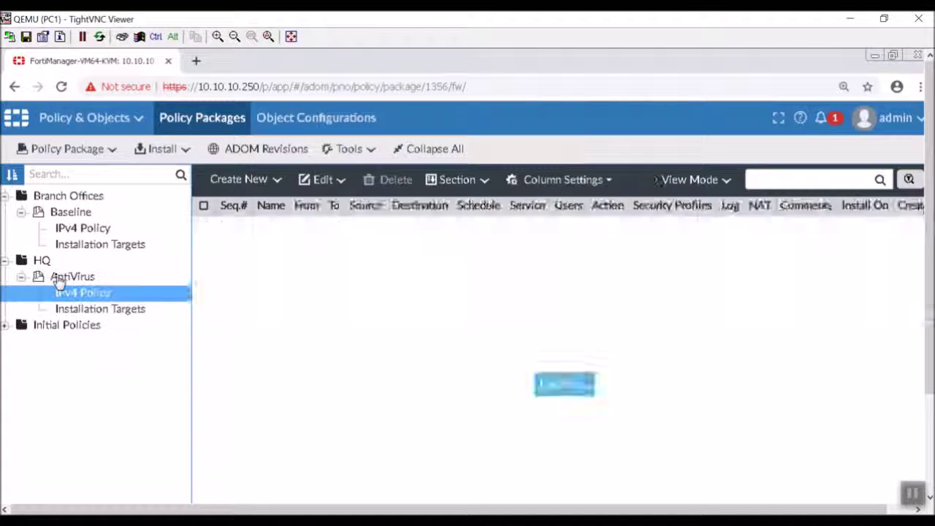
right_click(58, 280)
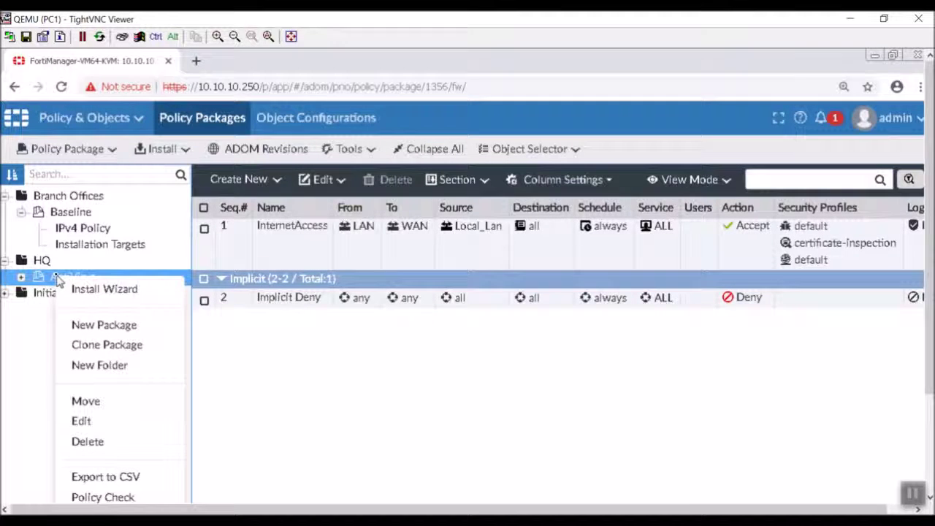
click(28, 278)
click(22, 278)
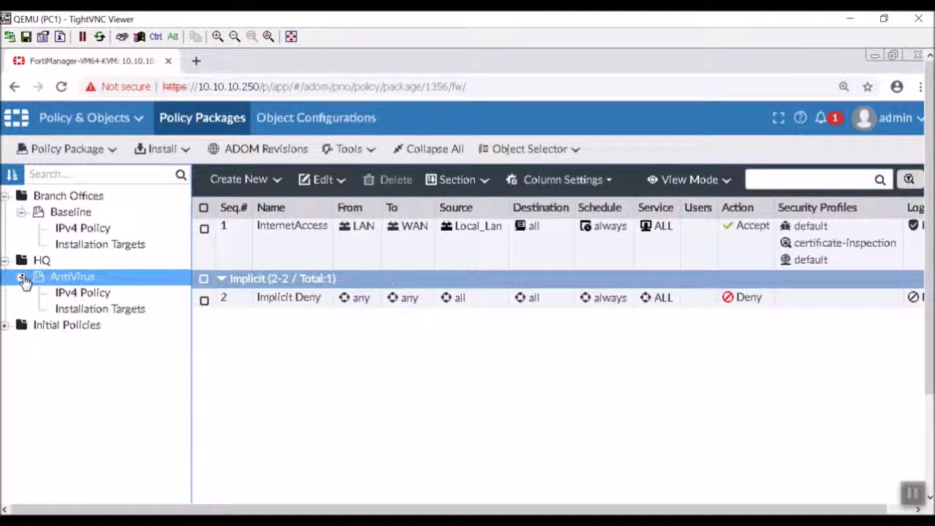
click(76, 293)
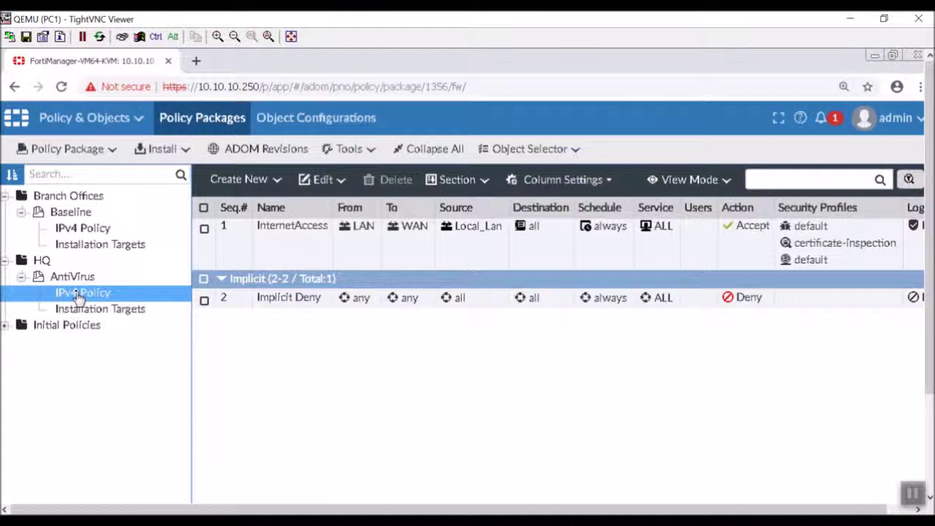
click(236, 181)
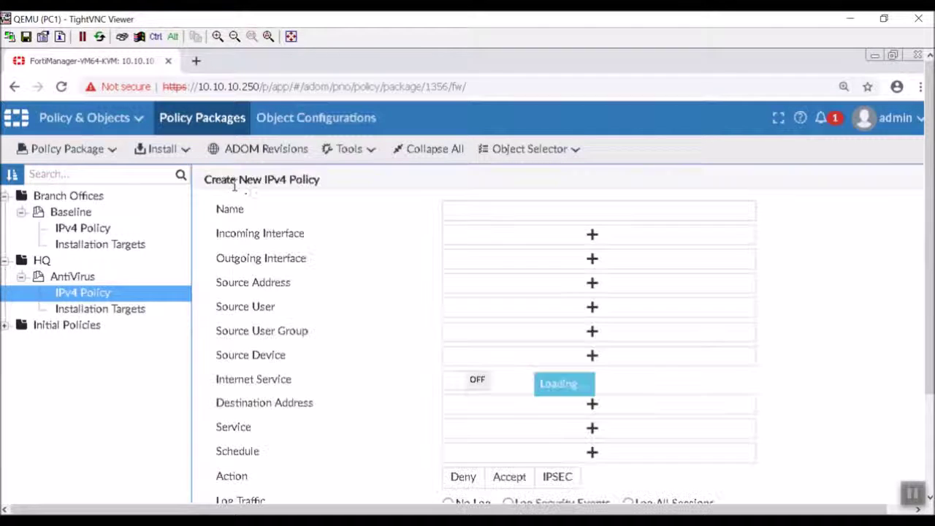
Name the policy WebServer with incoming interface WAN and outgoing interface DMZ
click(523, 214)
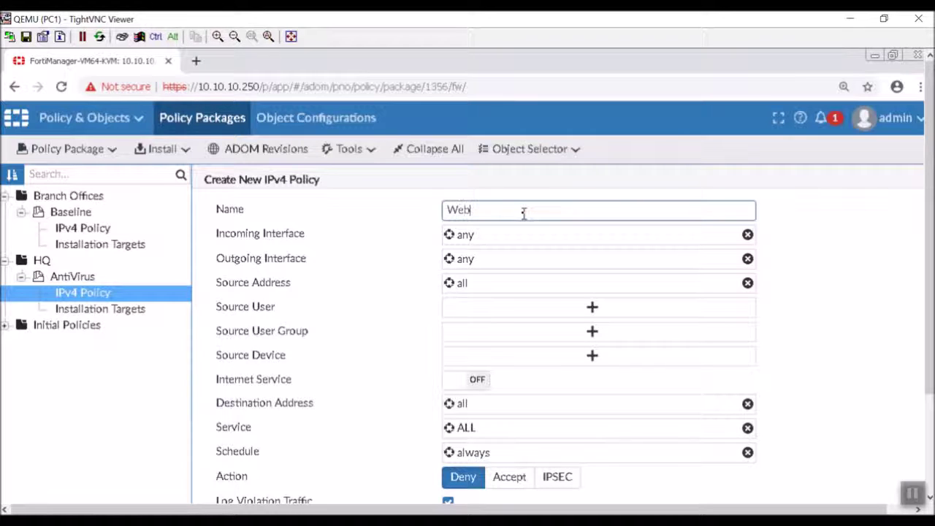
text(WebServer)
click(528, 236)
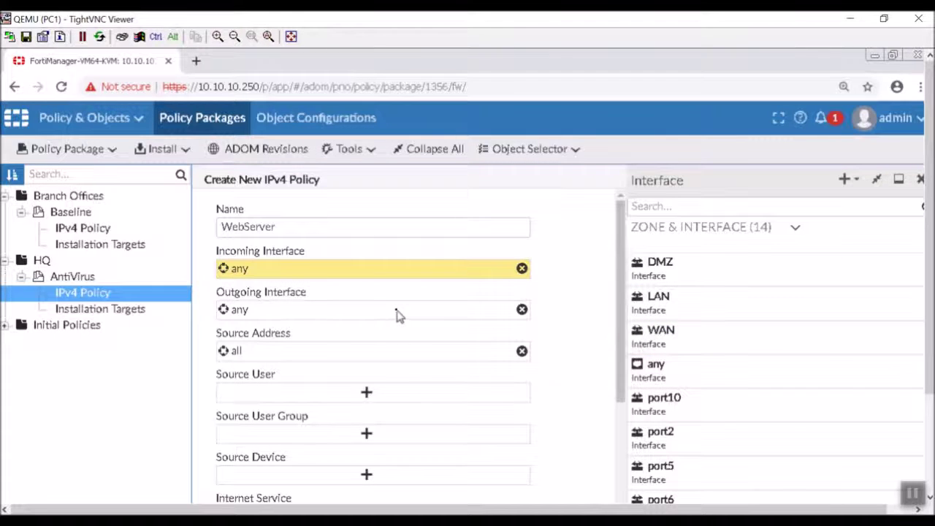
click(691, 333)
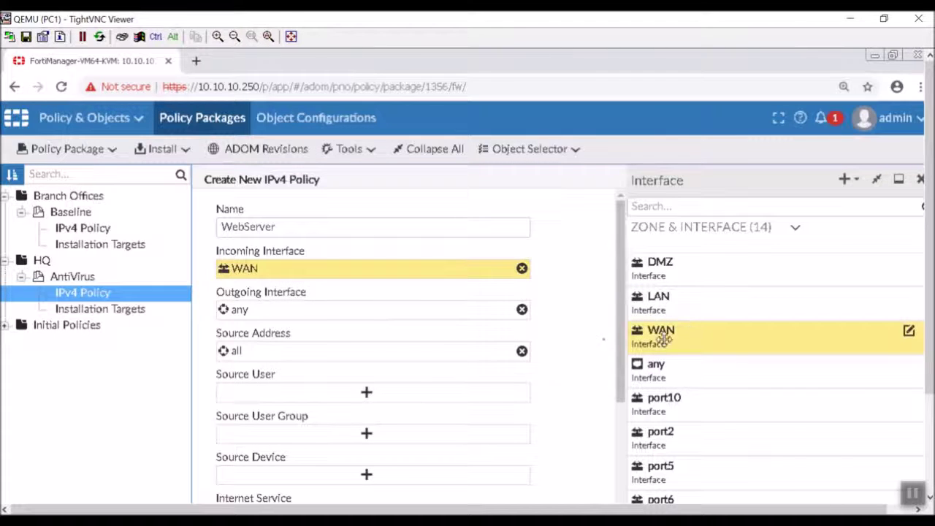
click(414, 311)
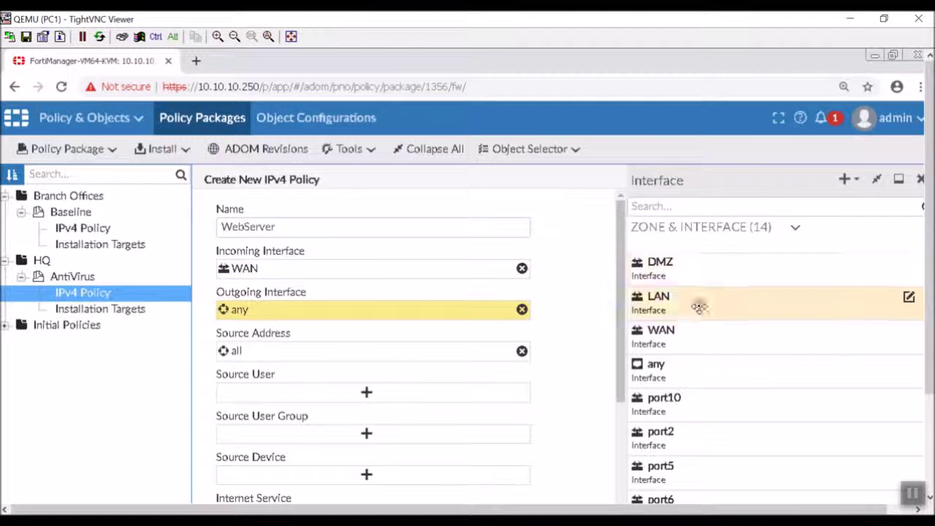
click(656, 271)
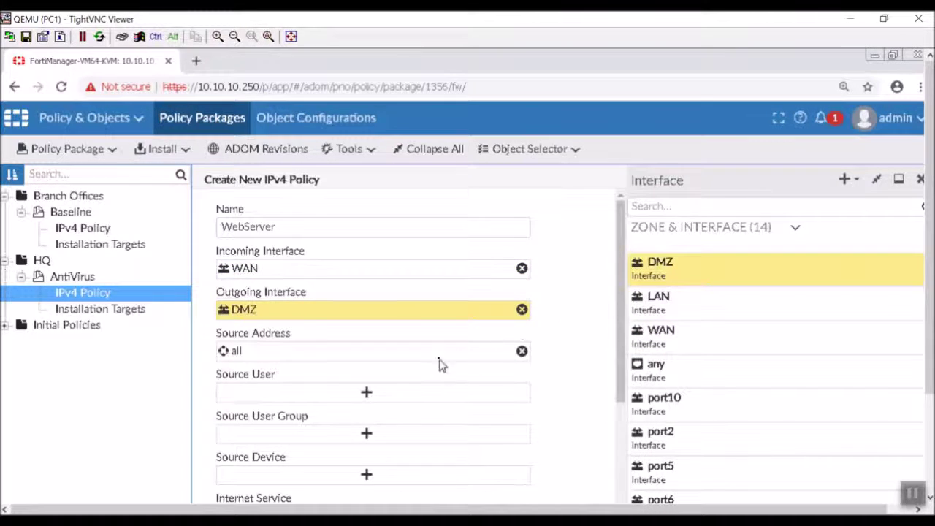
Set the policy's destination address to the WebServer virtual IP
scroll(519, 387, down, 2)
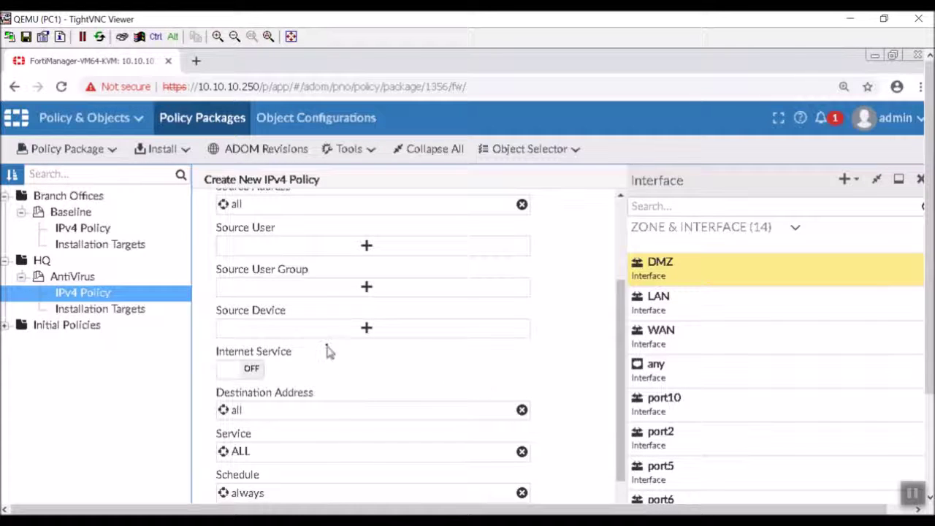
click(336, 412)
scroll(720, 321, down, 3)
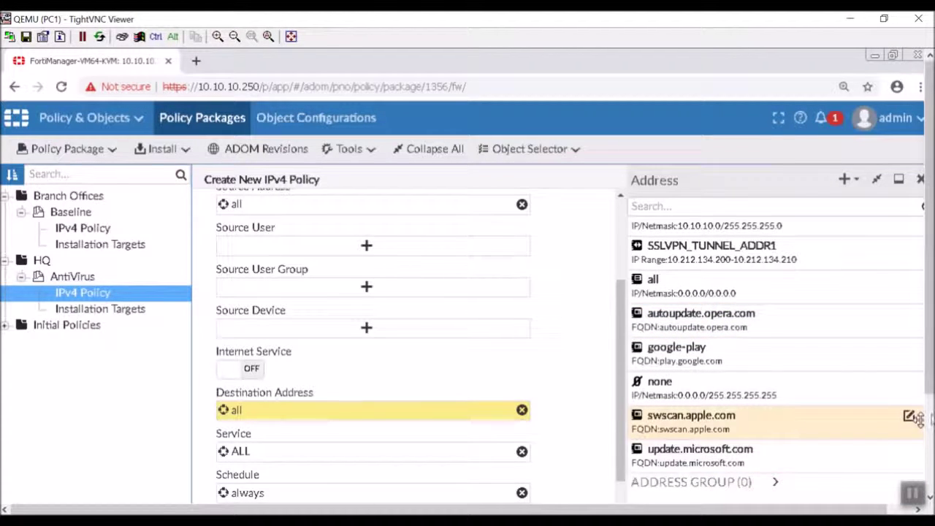
scroll(912, 417, down, 3)
click(758, 390)
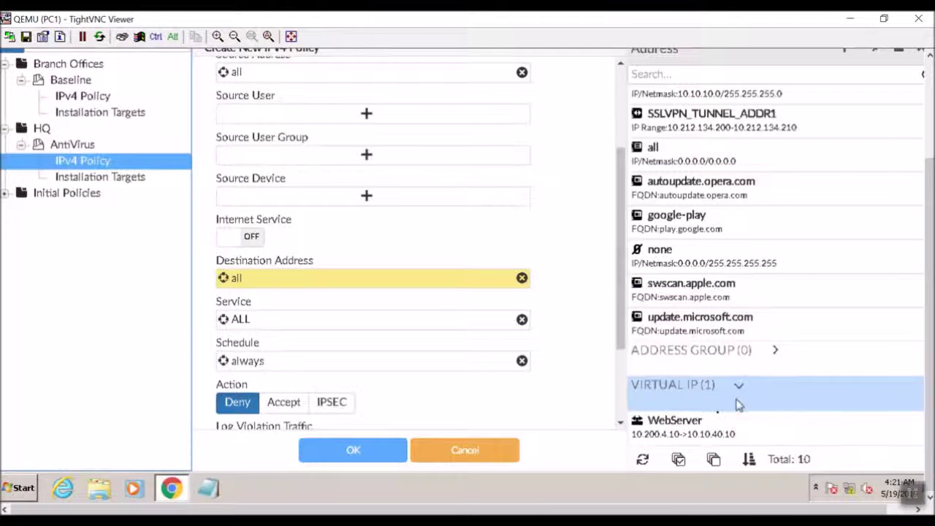
click(713, 417)
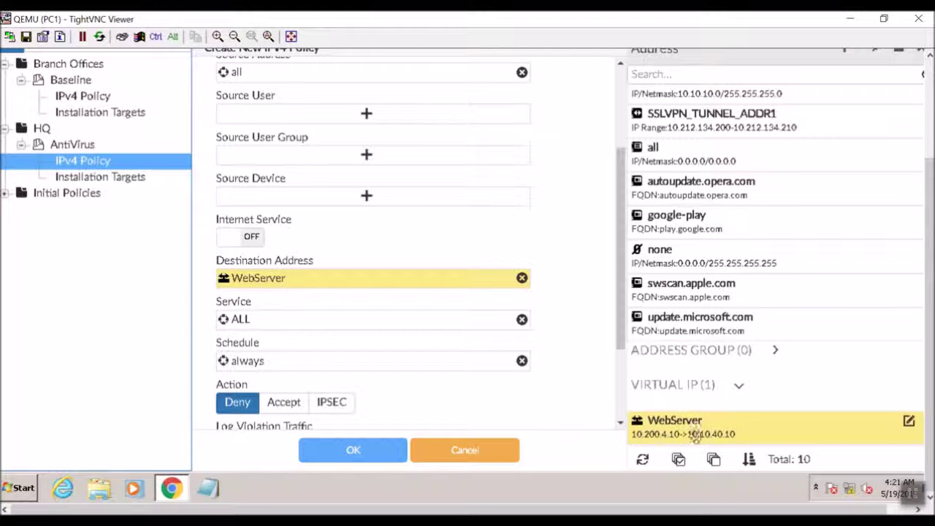
Set the policy action to Accept and review the completed form
scroll(598, 341, down, 1)
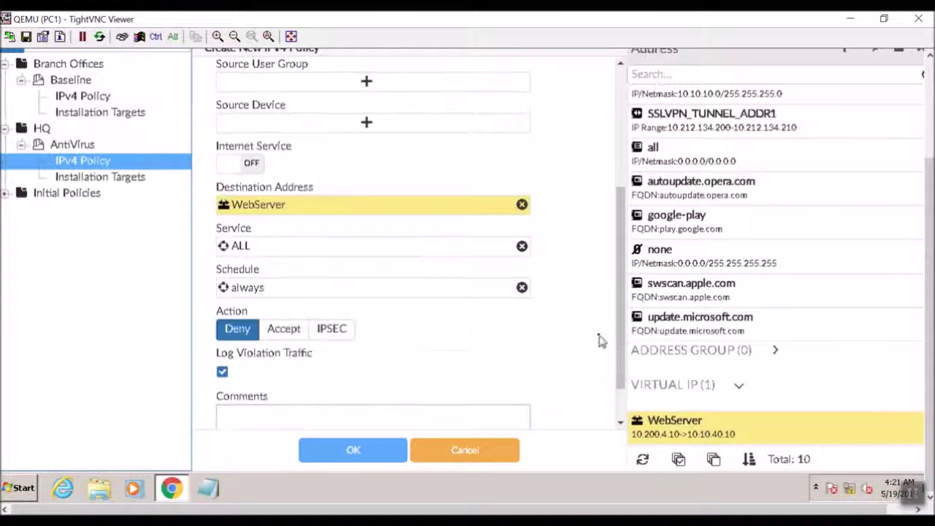
scroll(598, 340, up, 5)
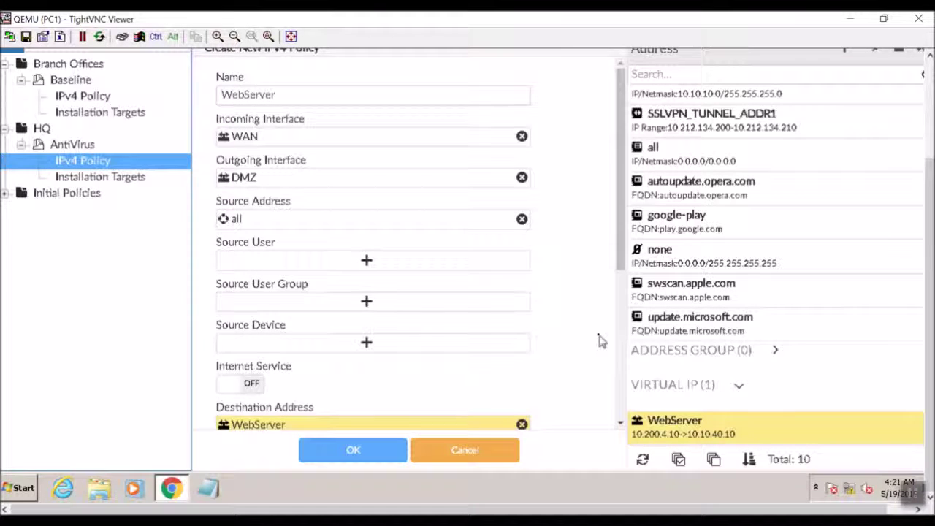
scroll(599, 340, down, 3)
scroll(599, 341, down, 1)
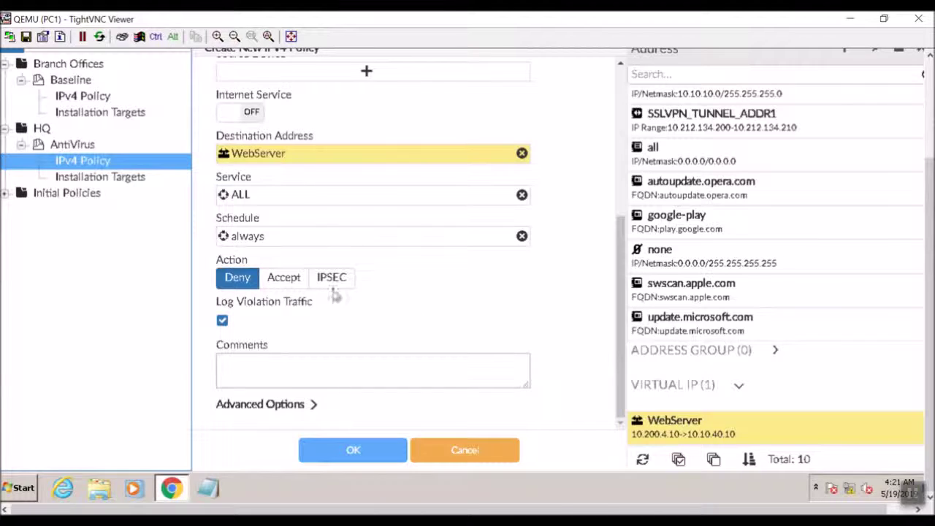
click(284, 278)
scroll(592, 299, down, 4)
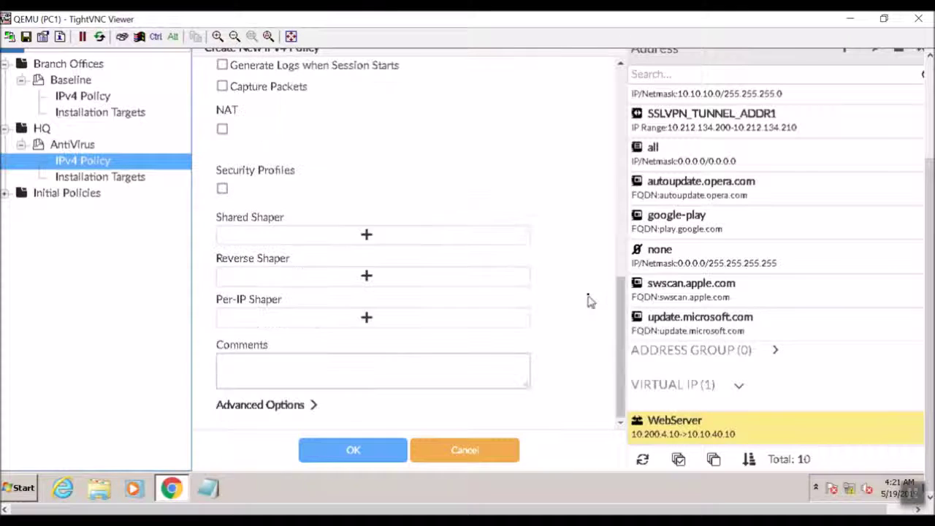
scroll(590, 300, up, 10)
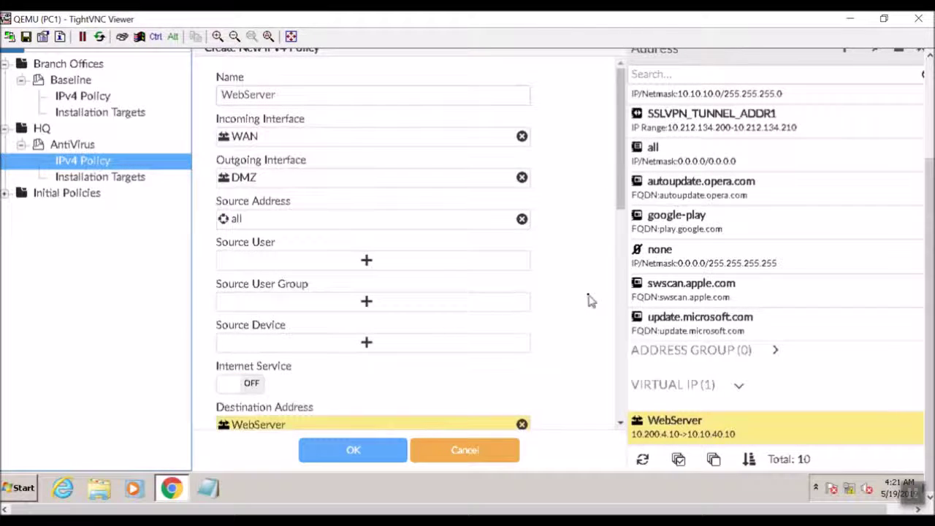
scroll(294, 381, down, 1)
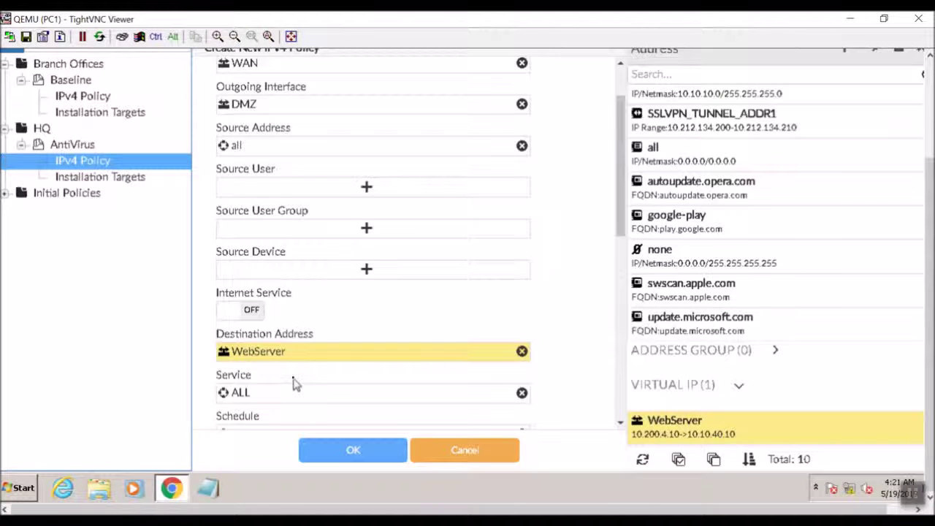
scroll(294, 383, down, 1)
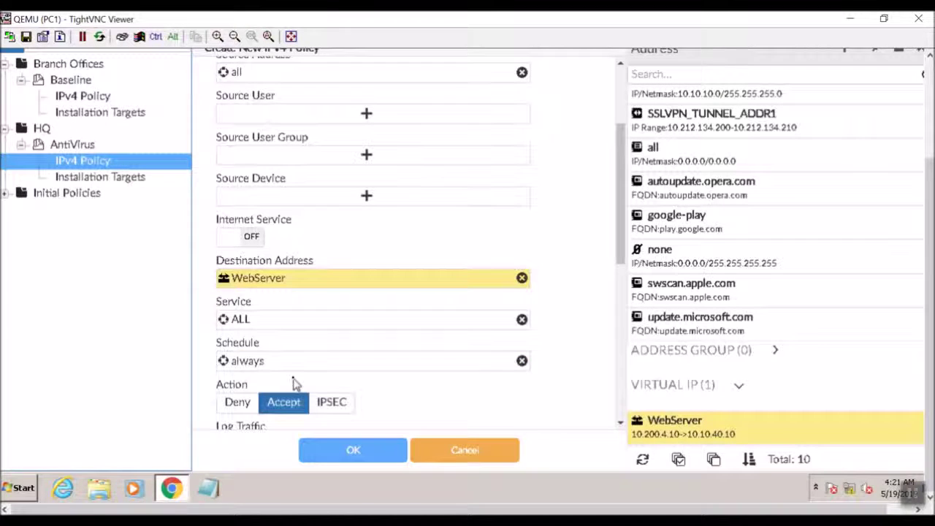
scroll(294, 384, up, 1)
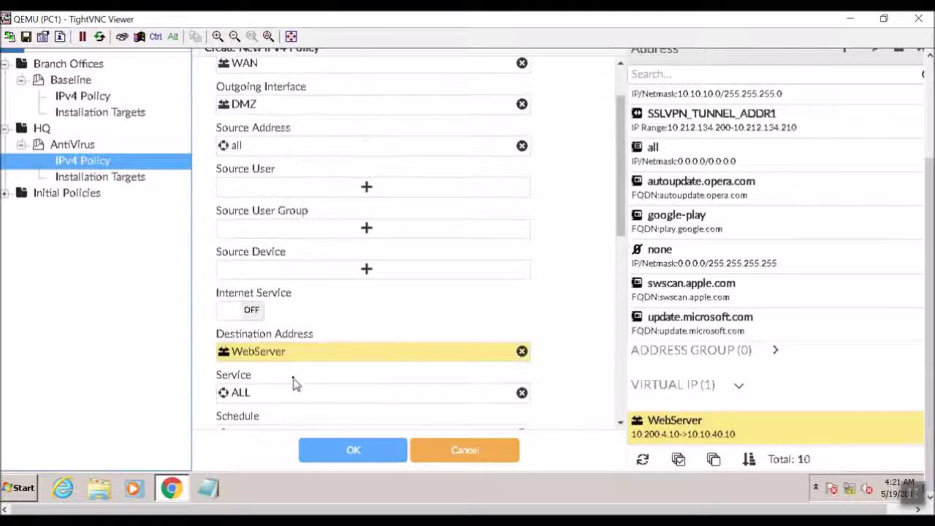
scroll(294, 384, up, 1)
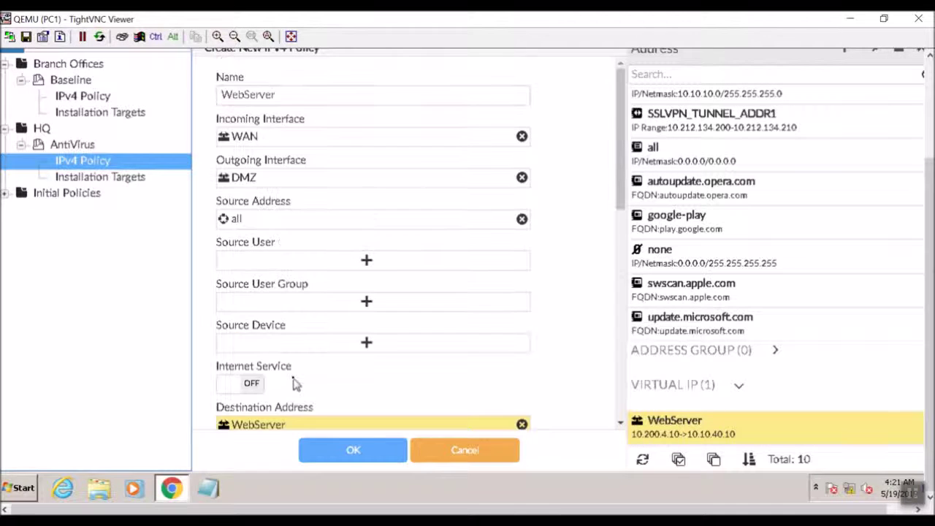
scroll(294, 384, down, 4)
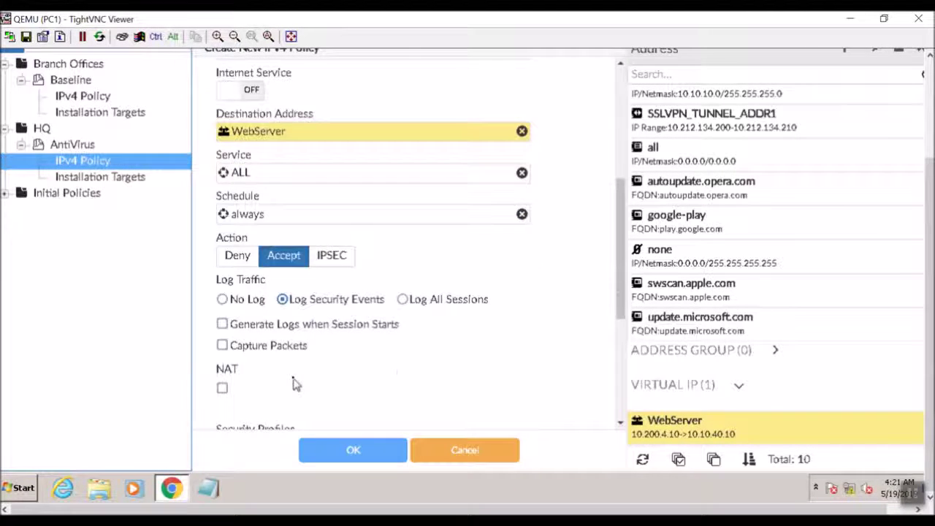
scroll(294, 383, up, 4)
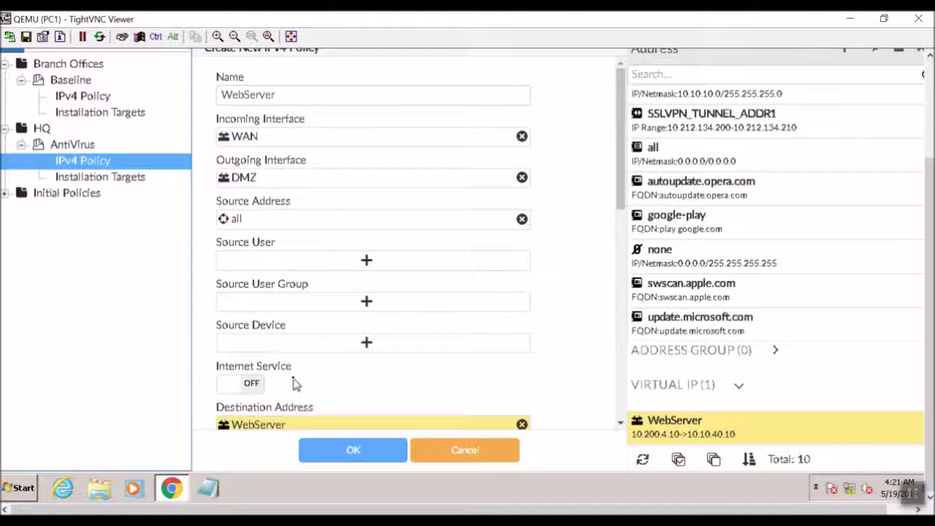
scroll(294, 383, down, 2)
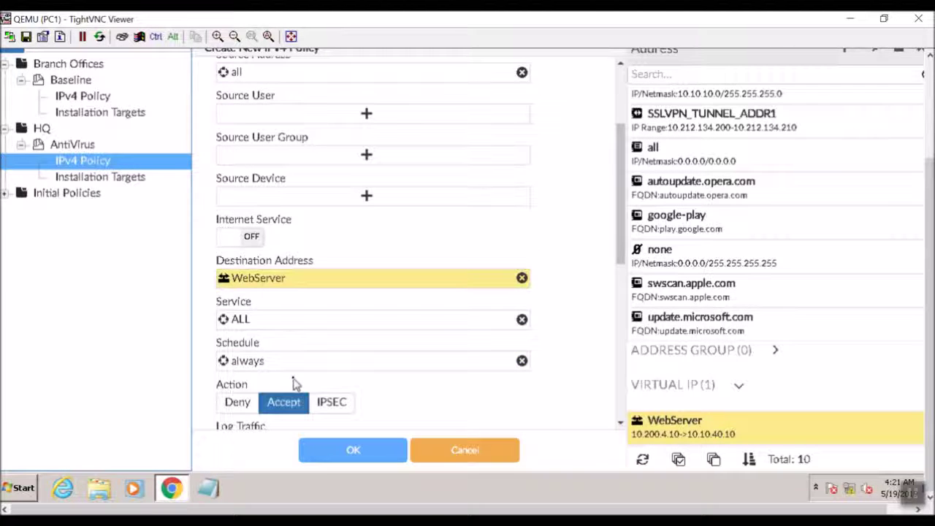
Replace ALL with the HTTP and HTTPS services on the WebServer policy and save it as policy 2
click(276, 319)
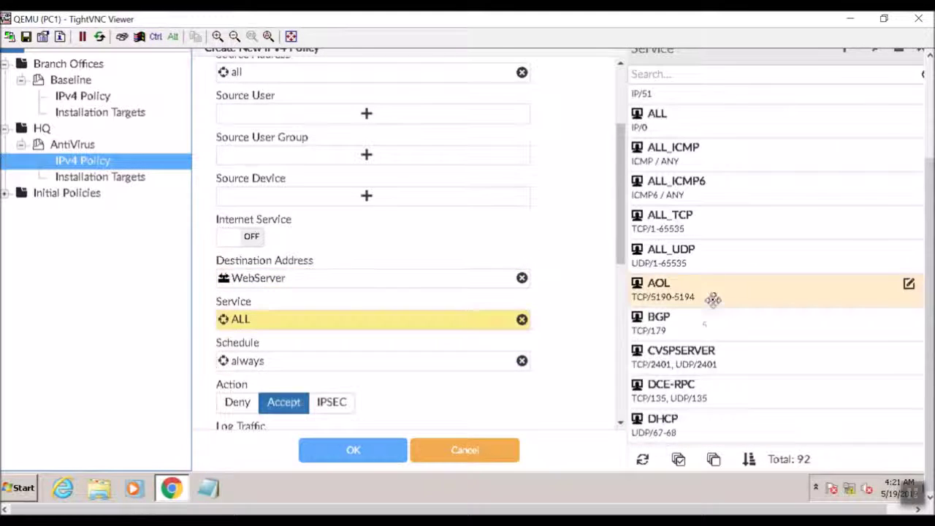
scroll(712, 299, down, 5)
scroll(712, 299, down, 3)
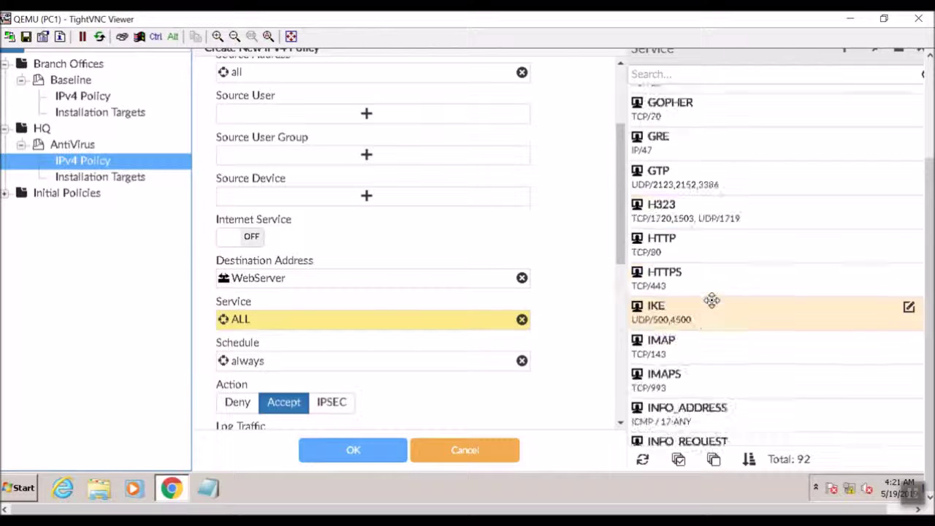
click(679, 248)
click(683, 276)
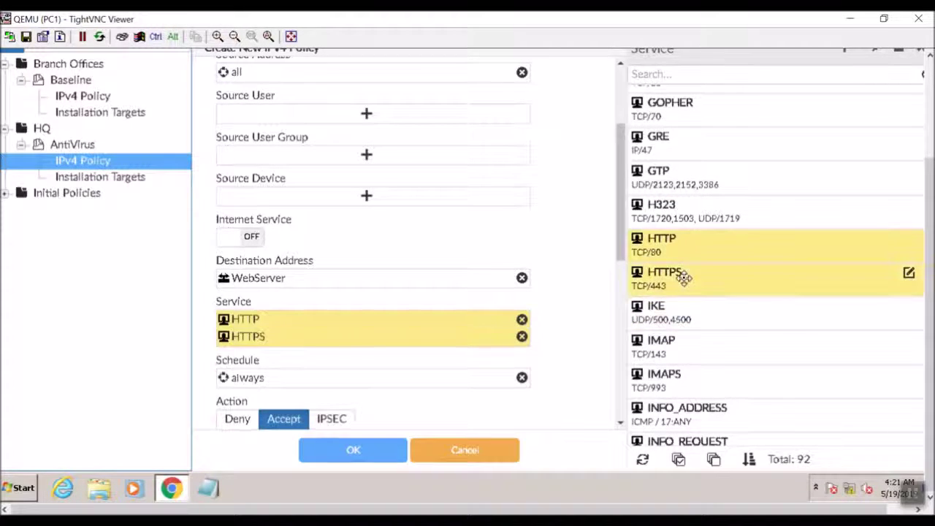
click(358, 453)
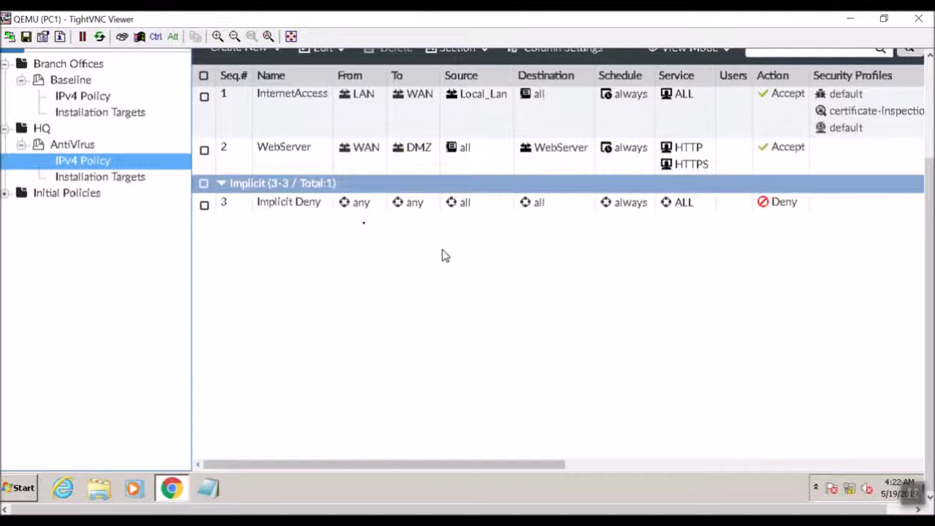
Show HQ > AntiVirus installation targets, where Local-FortiGate is listed as Modified
click(121, 179)
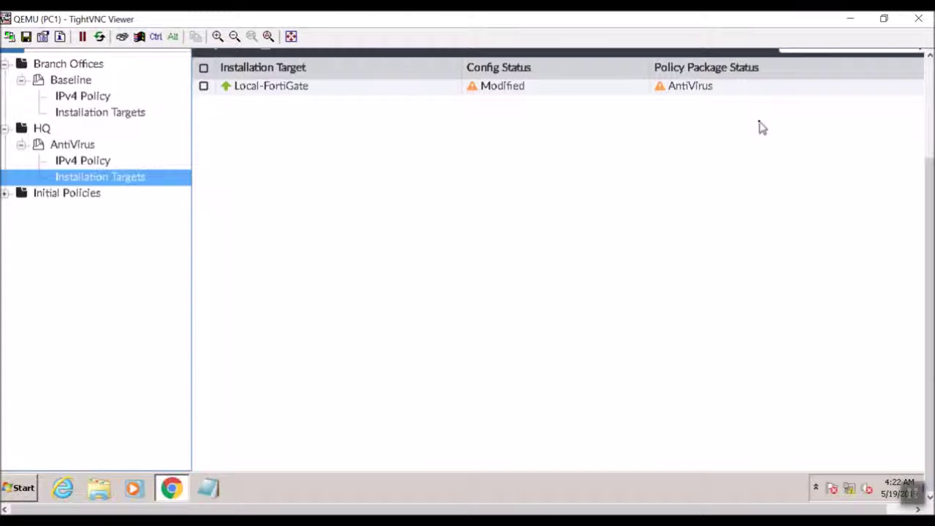
right_click(77, 149)
Run the Install Wizard to push the AntiVirus package to Local-FortiGate, then finish
click(94, 160)
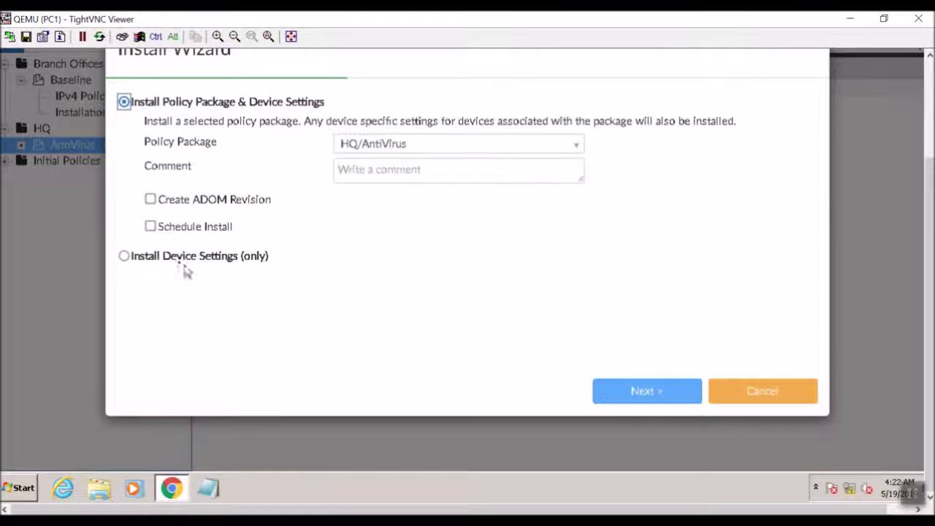
click(607, 398)
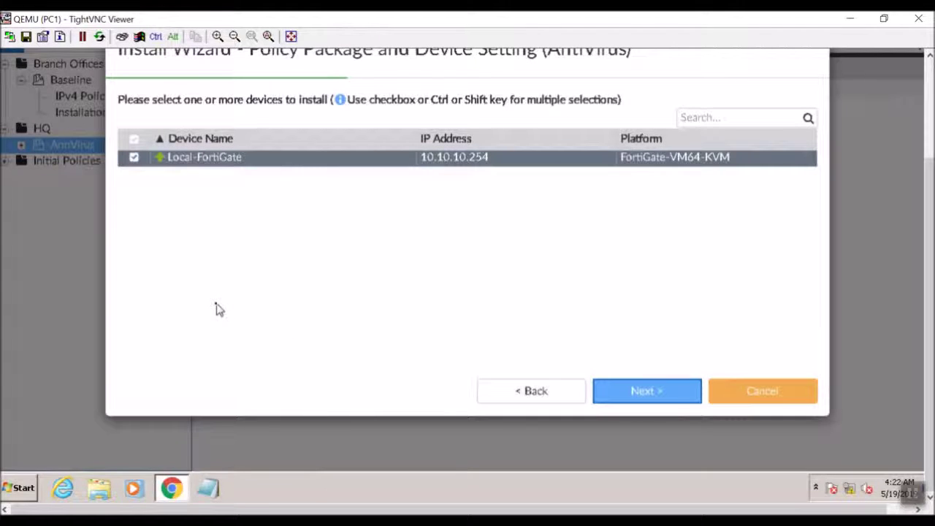
click(672, 399)
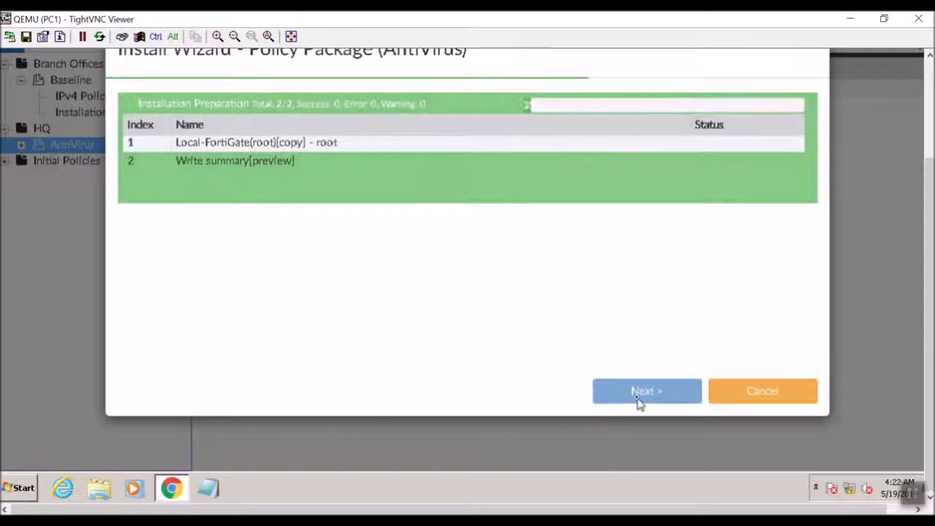
click(929, 144)
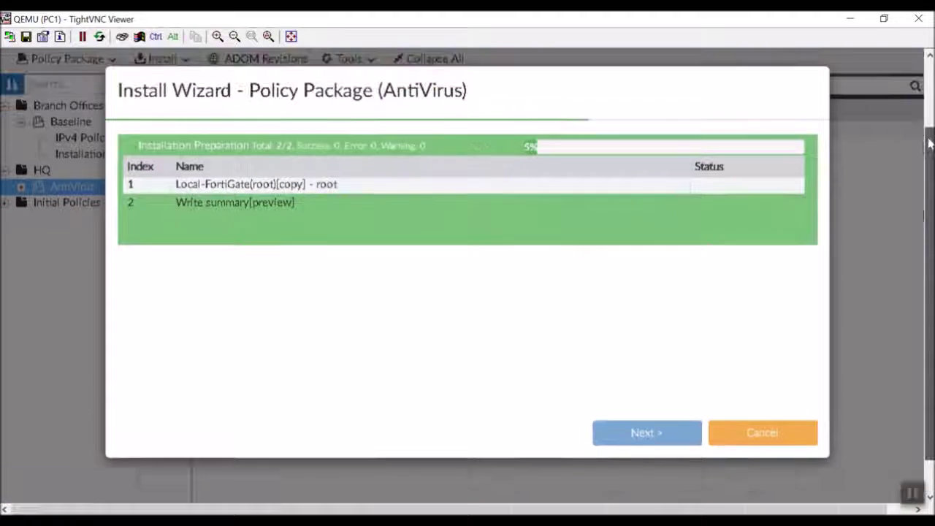
click(928, 144)
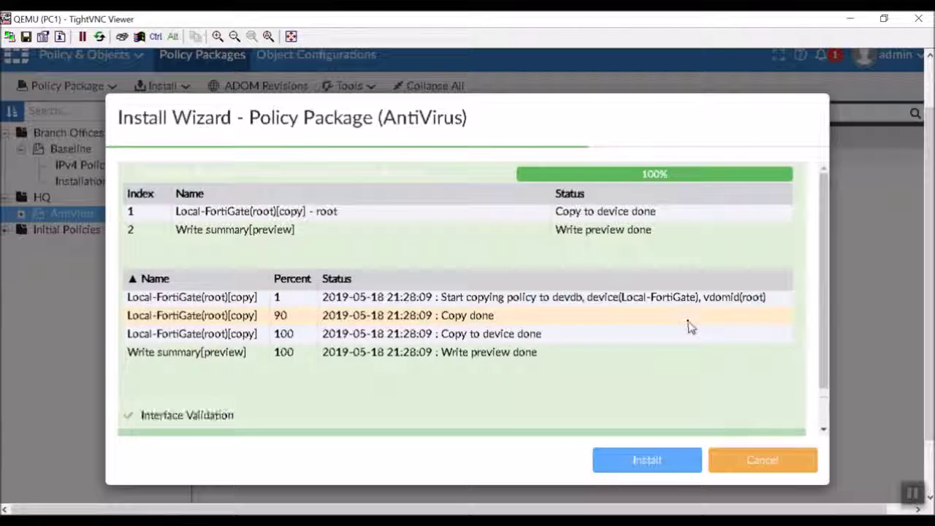
click(634, 459)
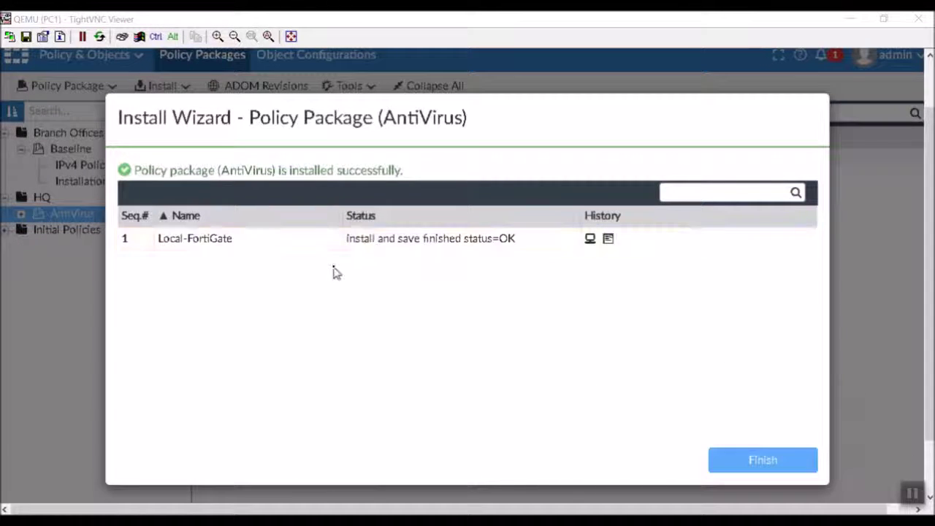
click(728, 455)
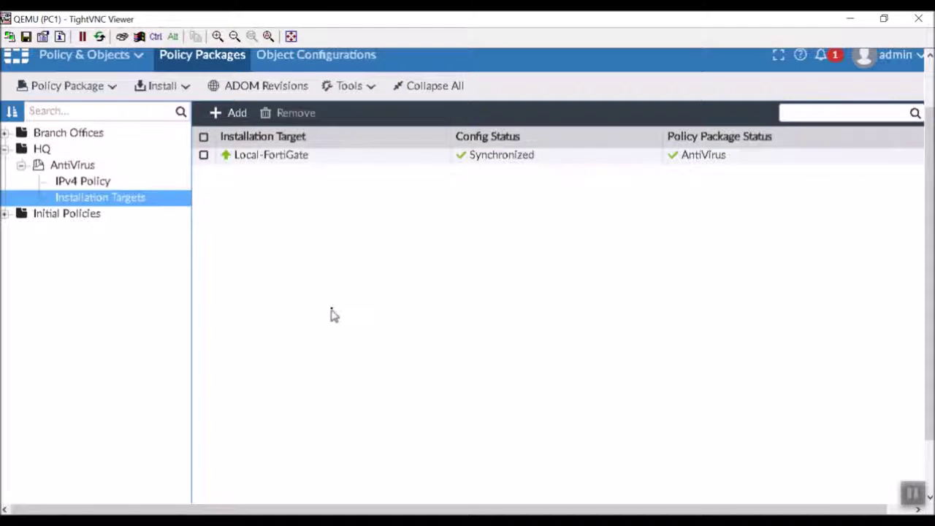
Exit the browser's full-screen mode and briefly uncover the GNS3 topology
key(F11)
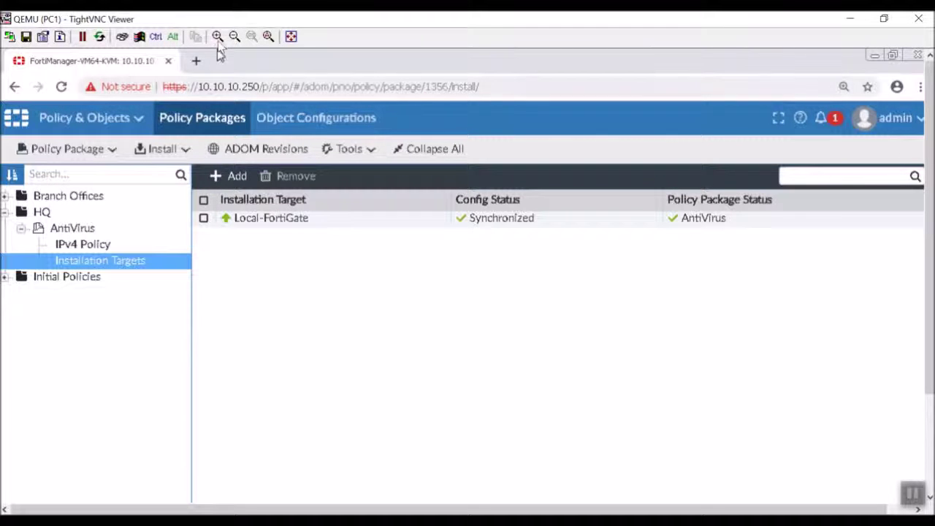
mouse_move(224, 16)
mouse_down()
mouse_move(302, 236)
mouse_move(226, 12)
mouse_up()
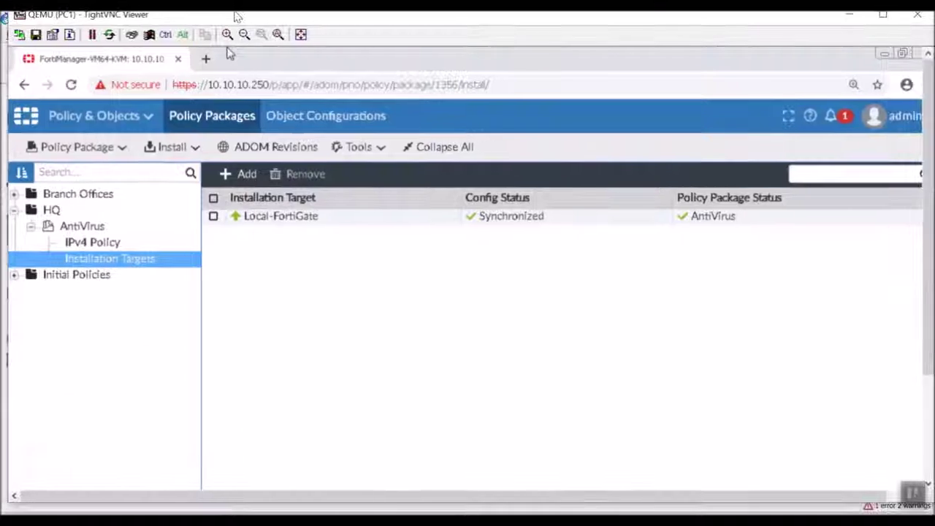
Load 10.200.1.10 in a new Chrome tab on PC1, then shrink the viewer to reveal the topology
click(194, 61)
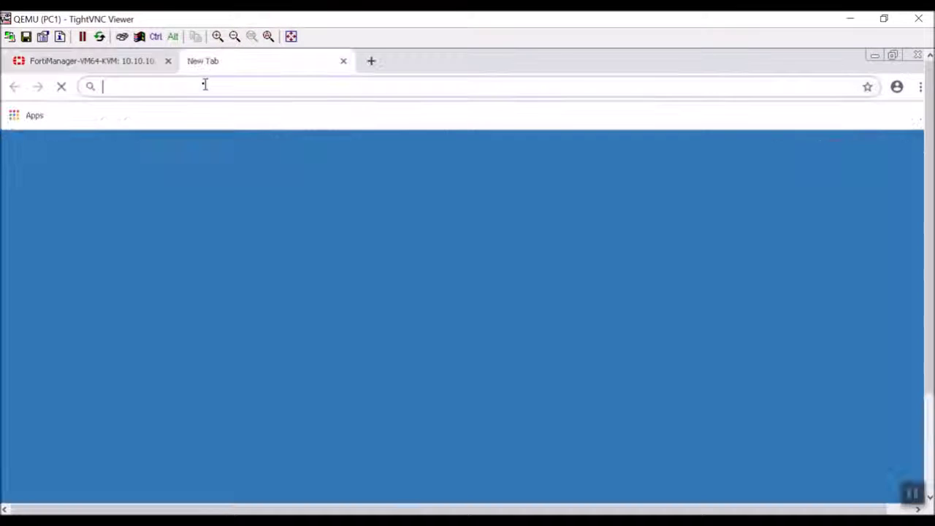
text(10)
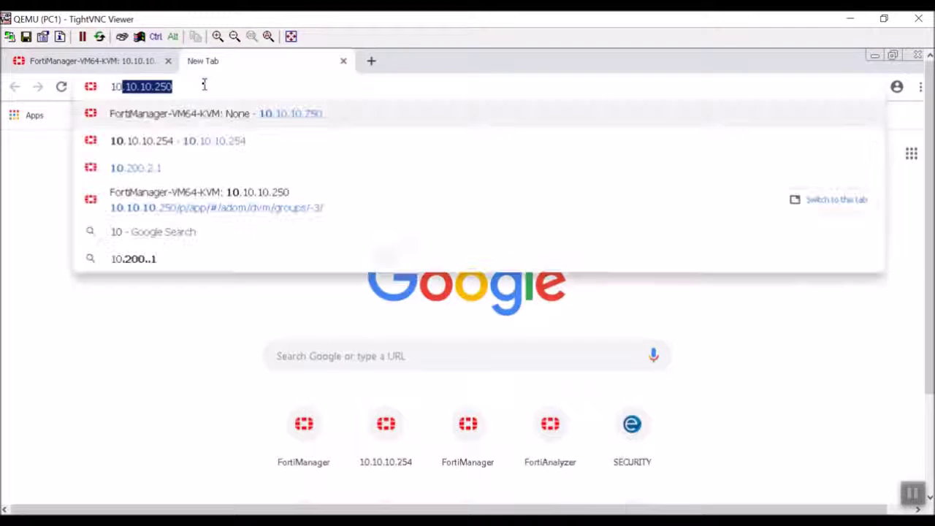
text(.200.1.10)
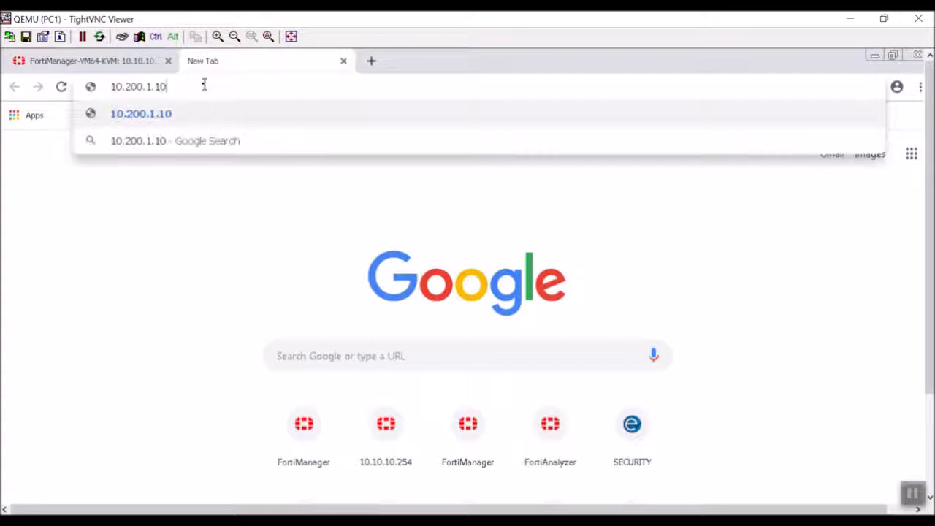
key(Return)
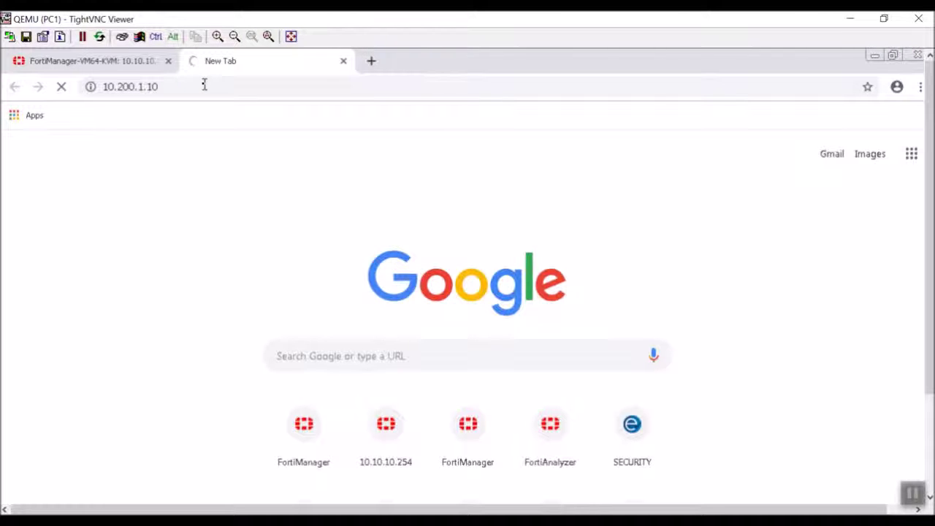
drag(354, 18, 758, 363)
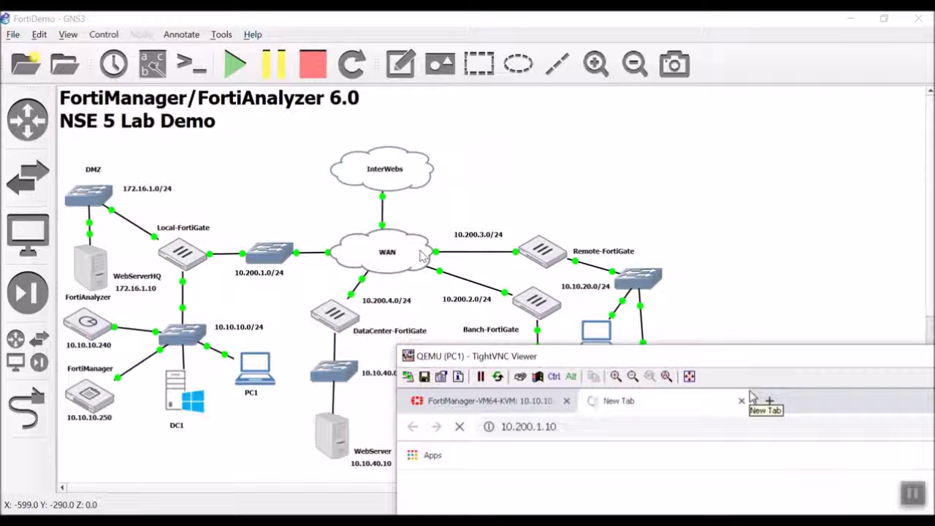
Open the RemotePC console and launch Internet Explorer from its taskbar
scroll(599, 292, down, 1)
click(600, 287)
double_click(600, 287)
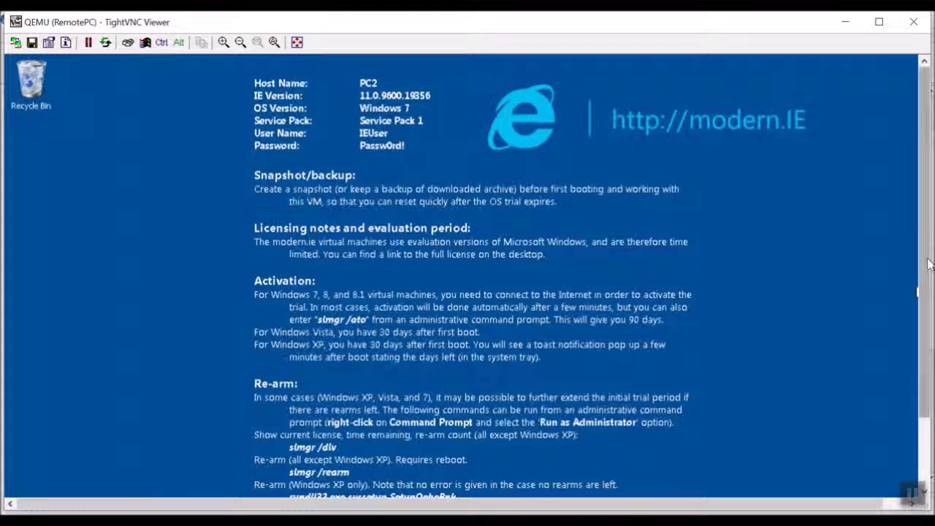
drag(926, 265, 926, 333)
click(70, 480)
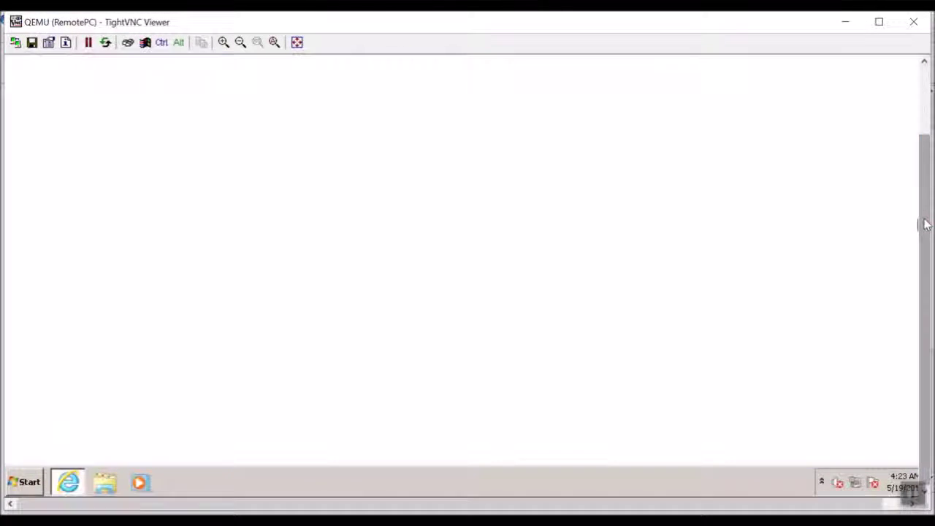
Replace the address with 10.200.1.10 to load the Apache2 Ubuntu Default Page
drag(926, 224, 926, 155)
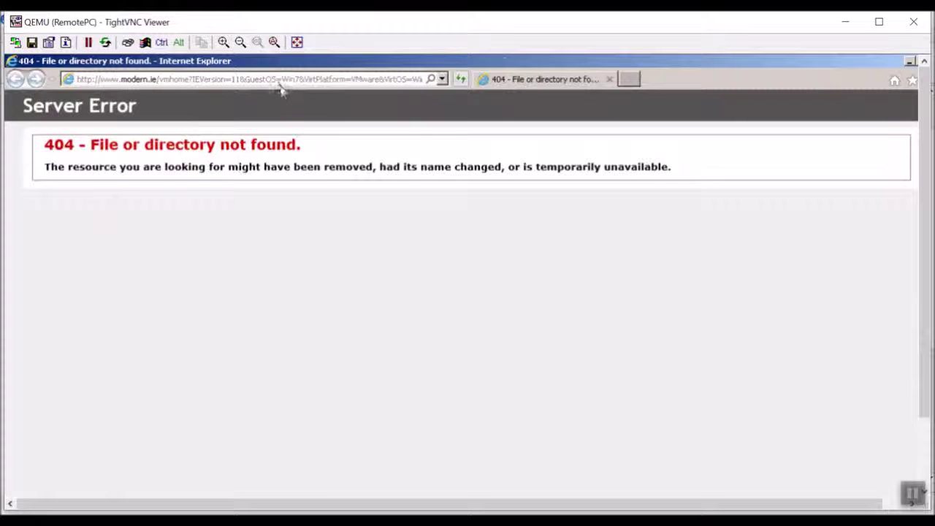
click(281, 80)
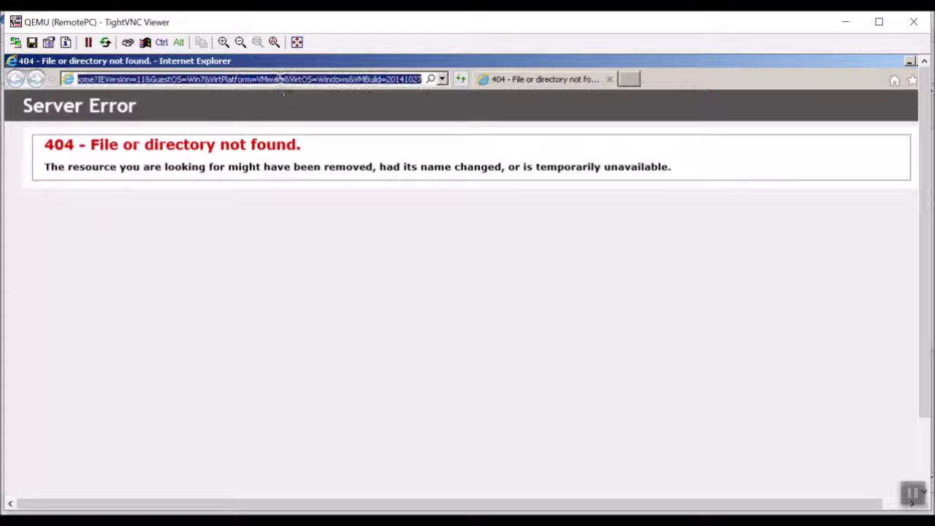
key(BackSpace)
text(10.200)
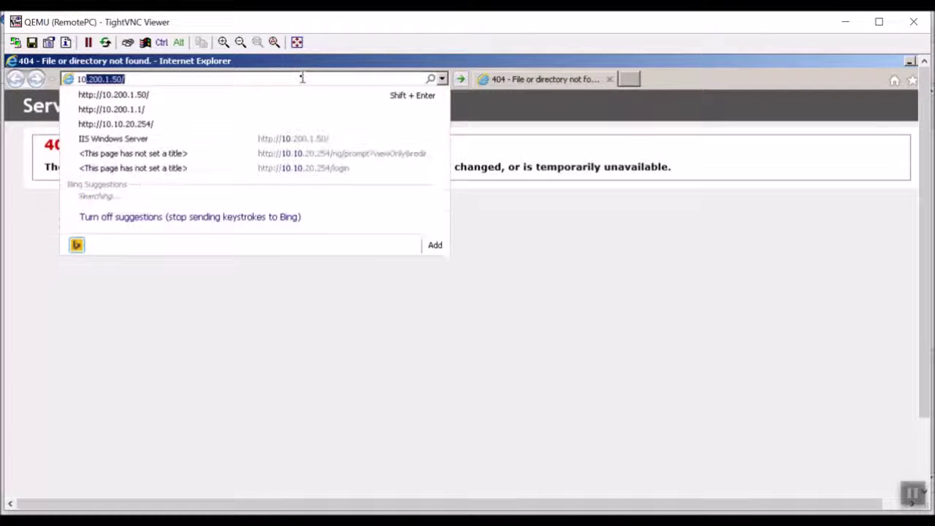
text(.1.10)
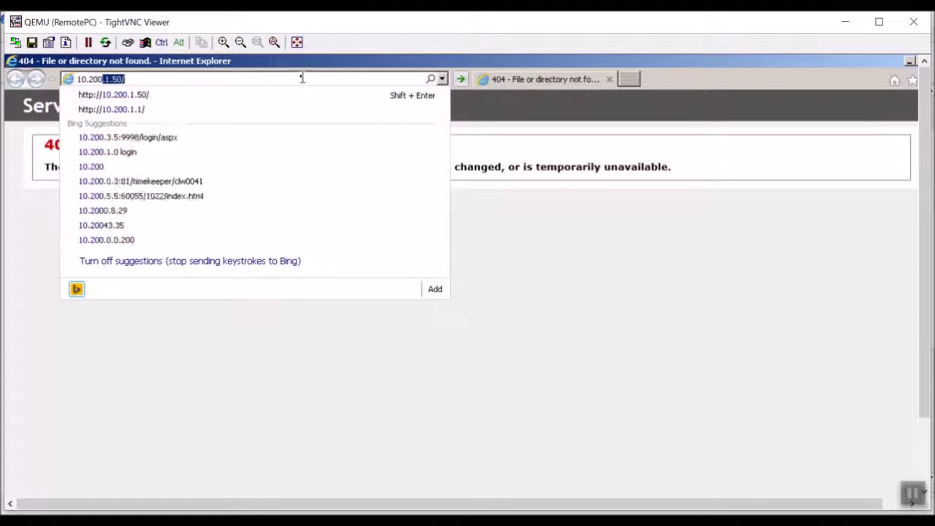
key(Return)
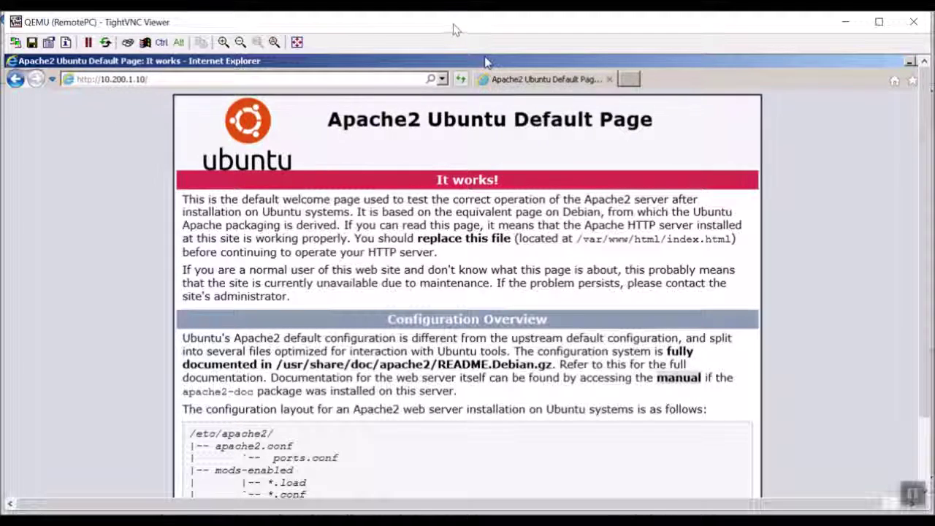
Drag the RemotePC viewer down to the screen bottom, leaving the GNS3 topology fully visible
drag(455, 27, 445, 361)
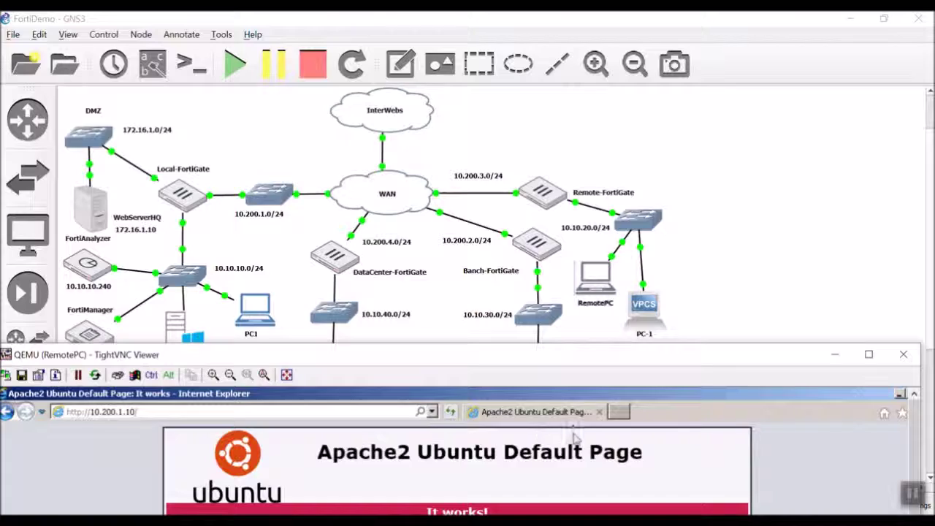
drag(569, 354, 640, 25)
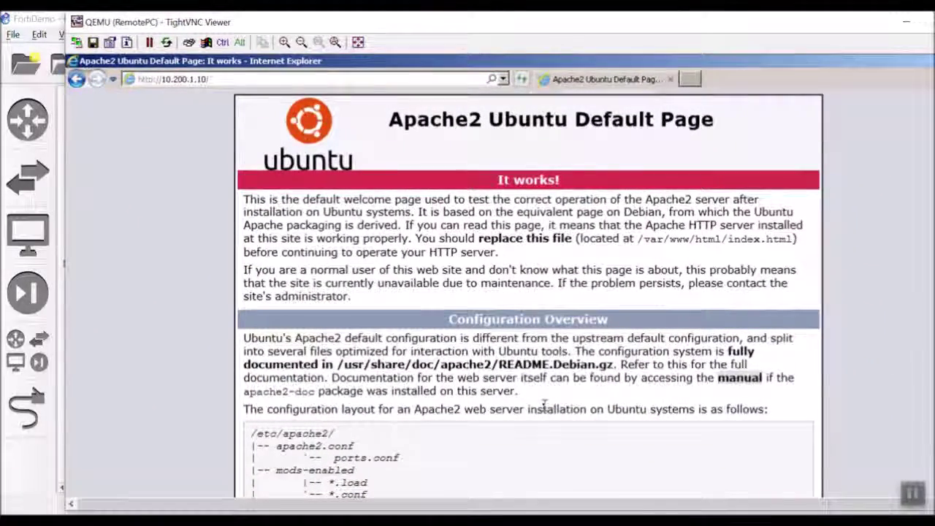
scroll(547, 402, down, 5)
drag(438, 27, 393, 455)
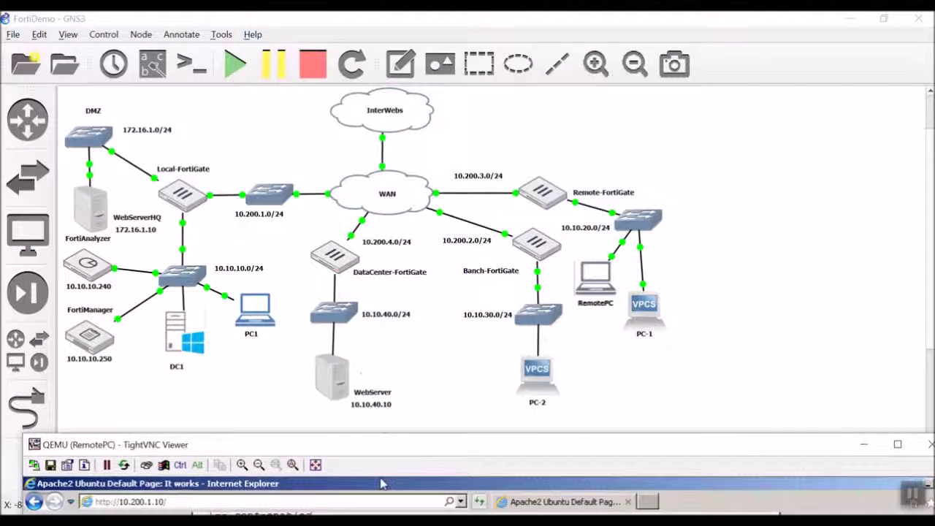